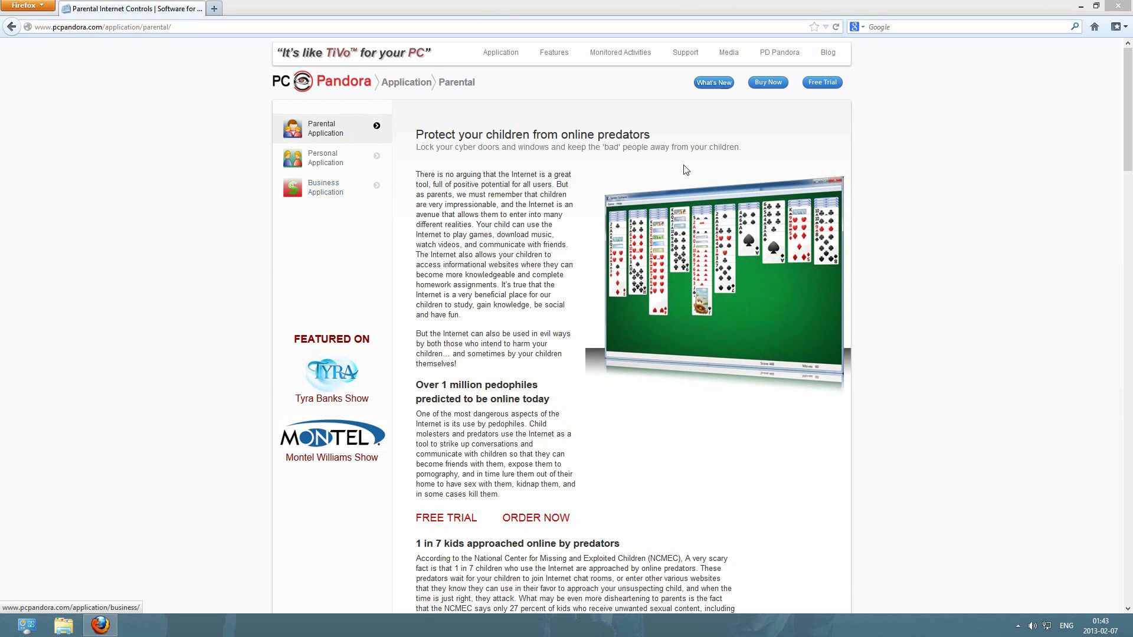
Go to the PC Pandora site's Personal Application page from the left sidebar
left_click(1129, 124)
mouse_move(1130, 124)
left_mouse_down()
mouse_move(1130, 482)
mouse_move(1131, 115)
left_mouse_up()
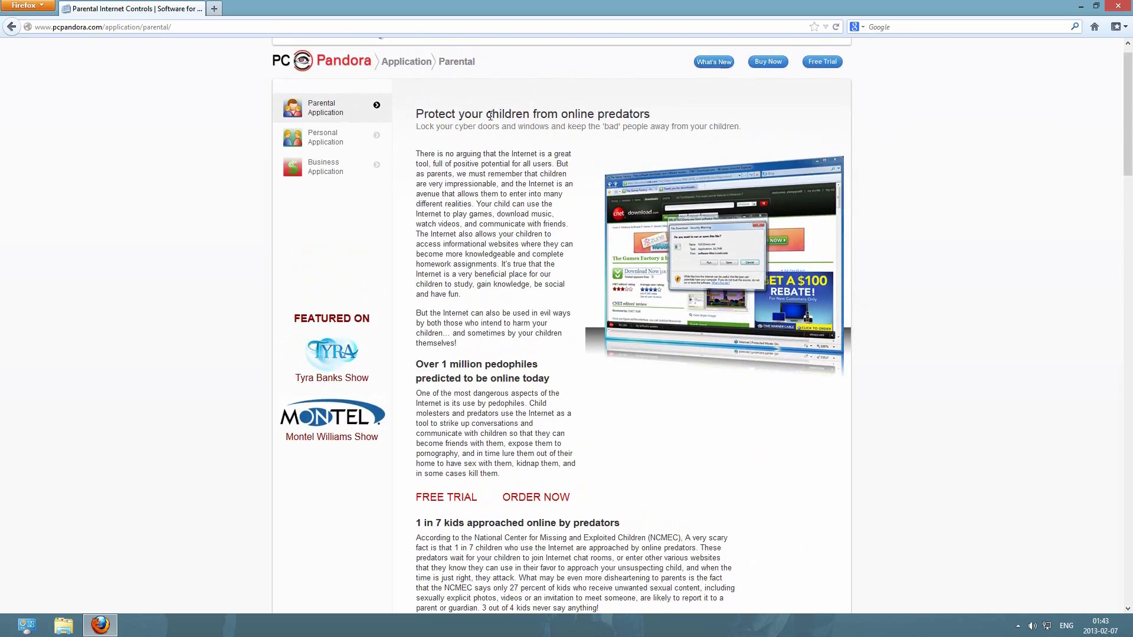
left_click(324, 158)
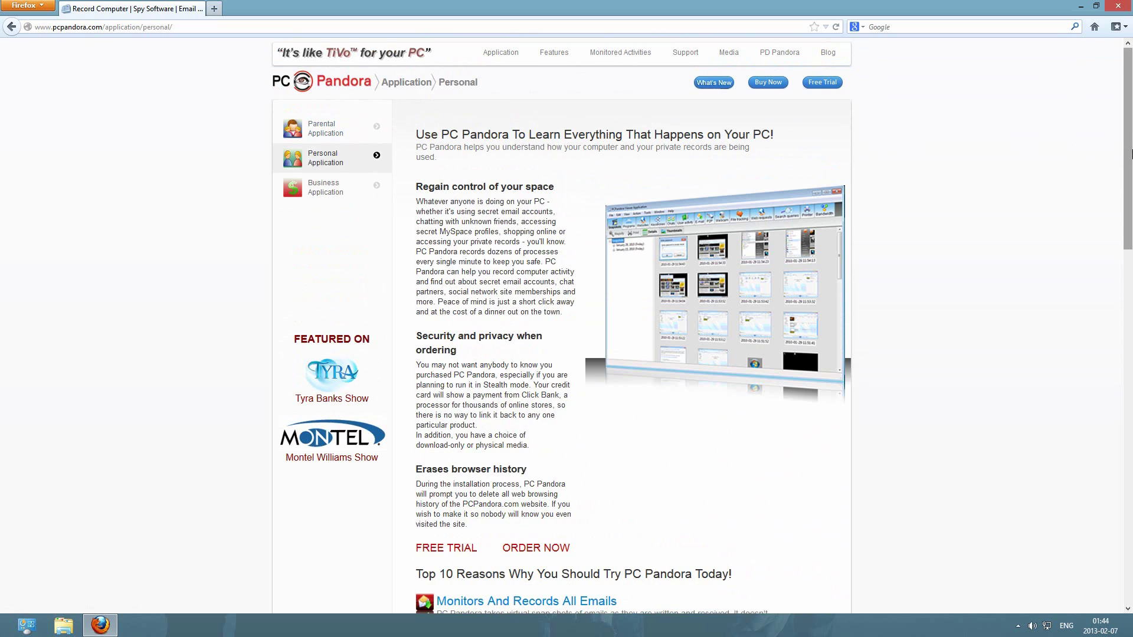
mouse_move(1131, 136)
left_mouse_down()
mouse_move(1130, 416)
mouse_move(1131, 133)
left_mouse_up()
Open the Business Application page and read its office productivity and cyberslacking sections
left_click(330, 191)
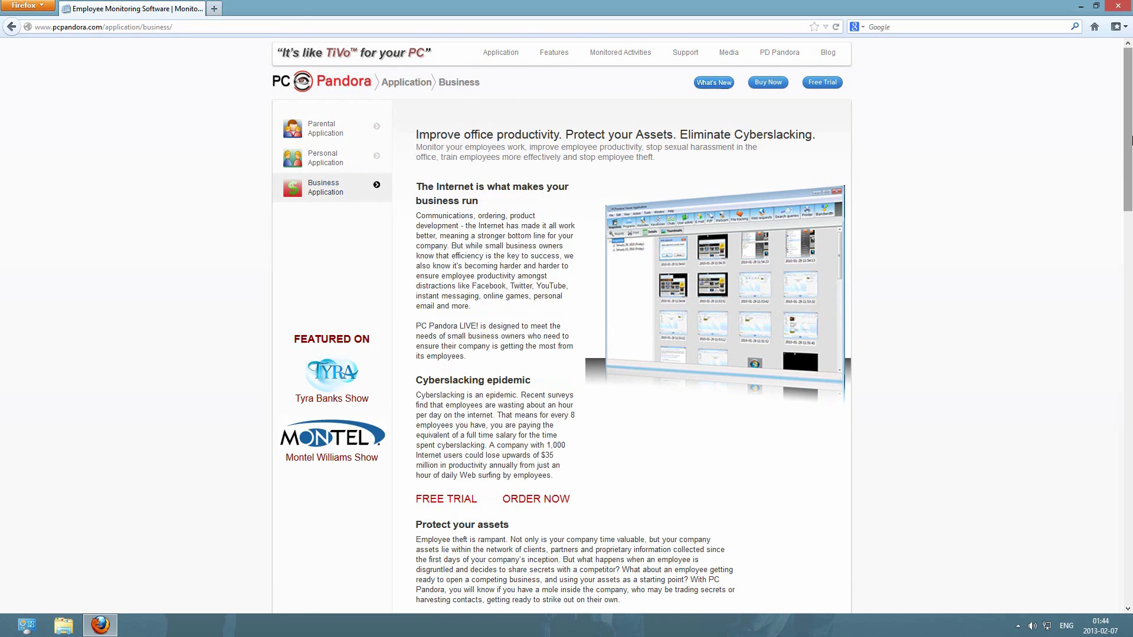
left_click_drag(1130, 138, 1131, 157)
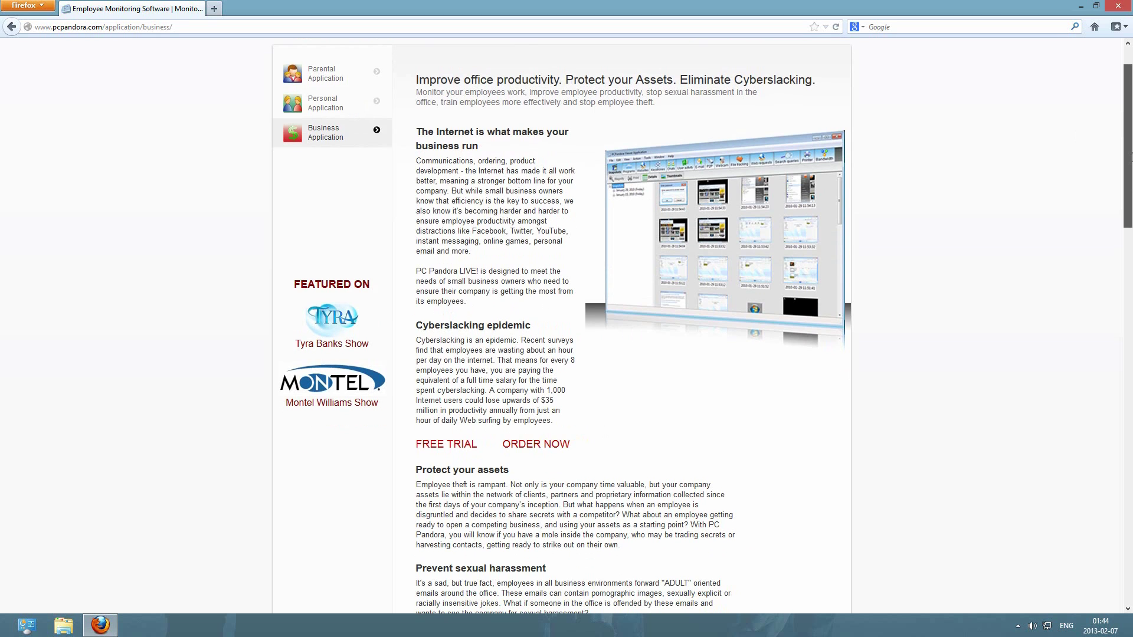
left_click_drag(1131, 158, 1131, 191)
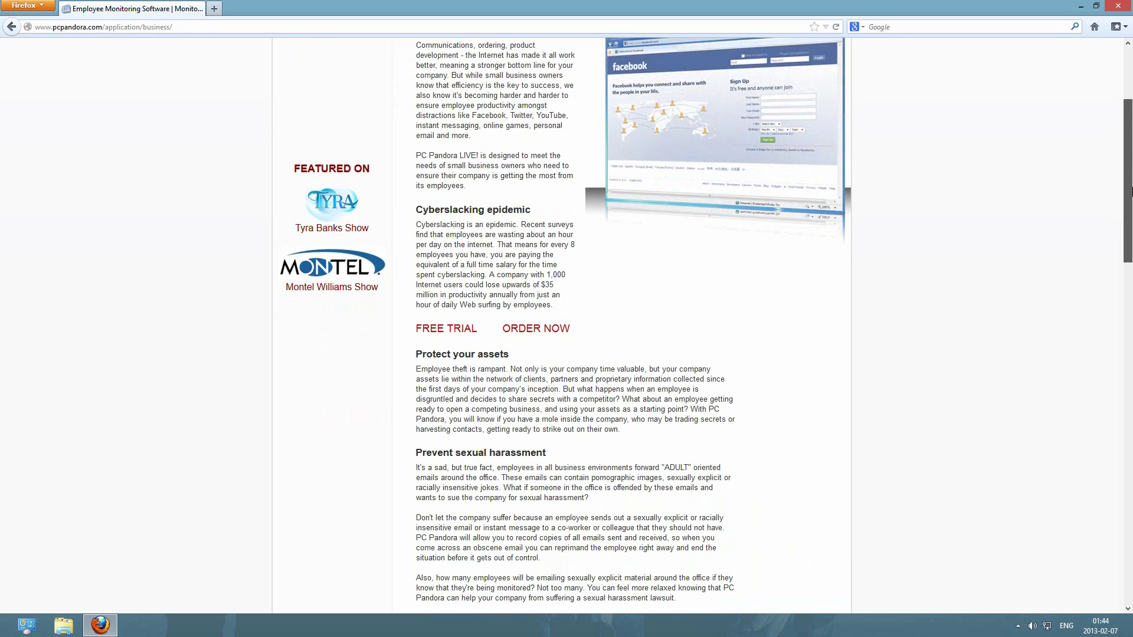
left_click_drag(1131, 192, 1131, 228)
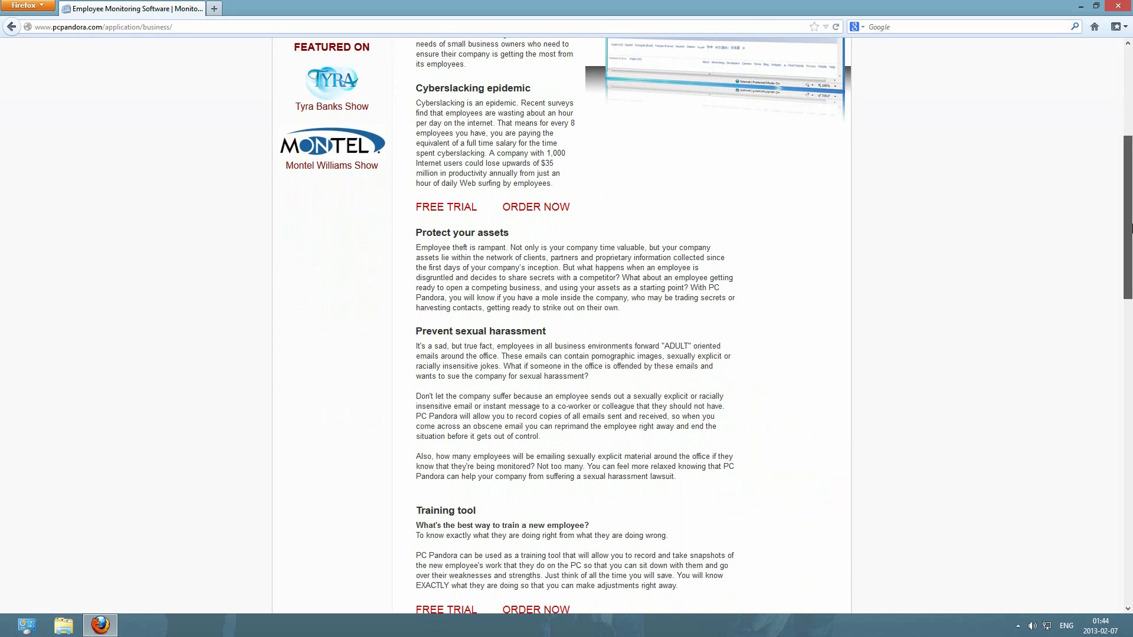
mouse_move(1131, 229)
left_mouse_down()
mouse_move(1131, 531)
mouse_move(1130, 142)
left_mouse_up()
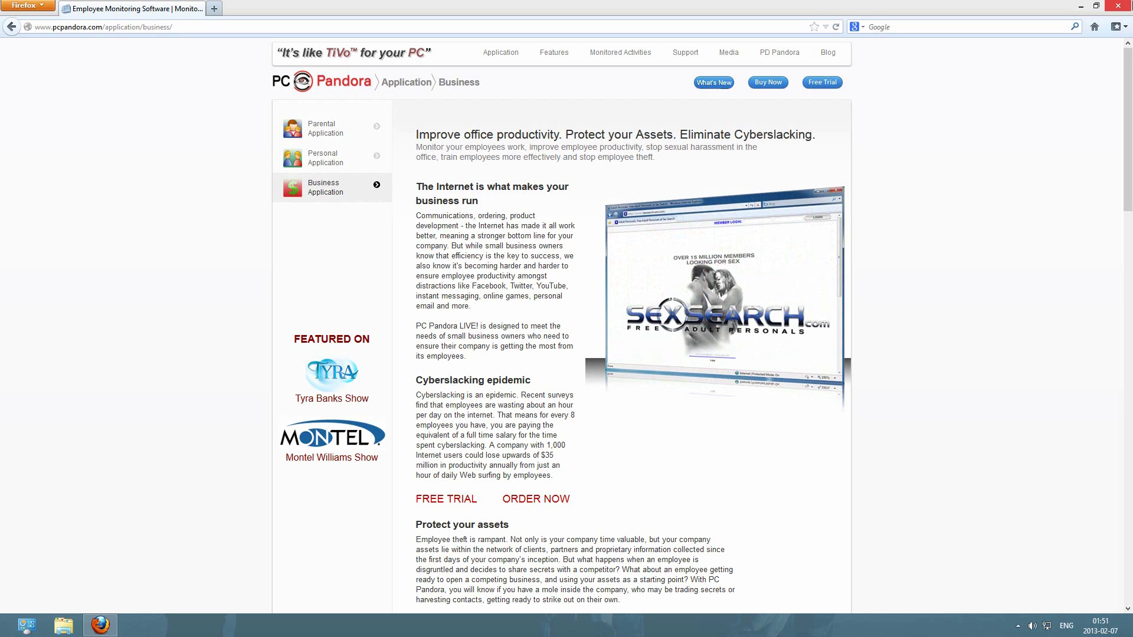
Summon the viewer password prompt with Ctrl+Shift+Alt+P and submit the password
key("ctrl+shift+alt+p")
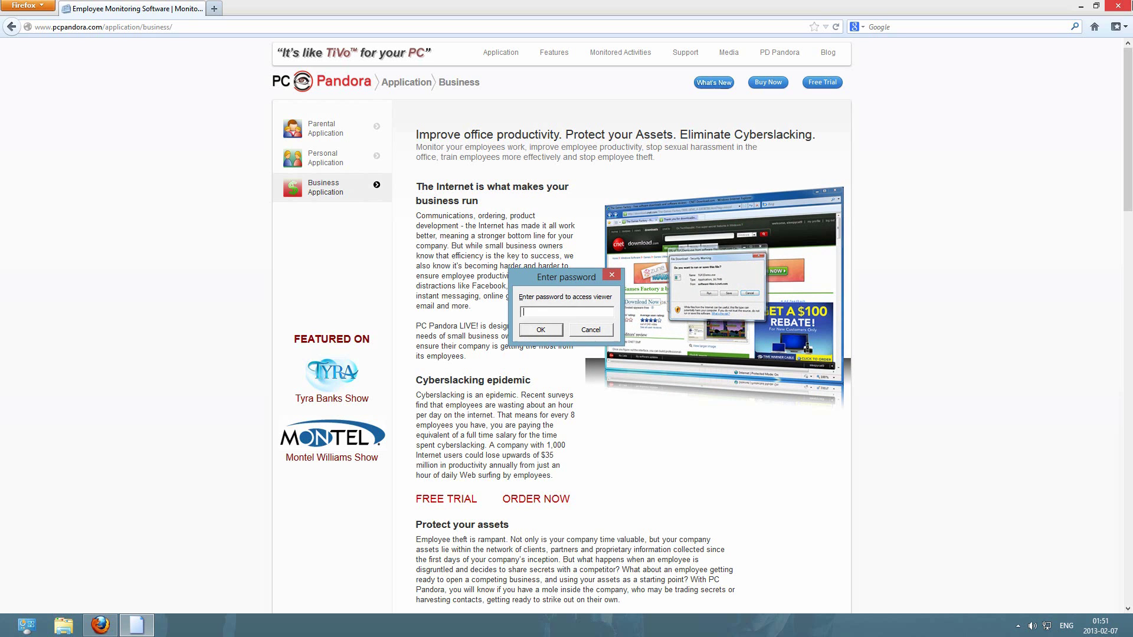
type("****")
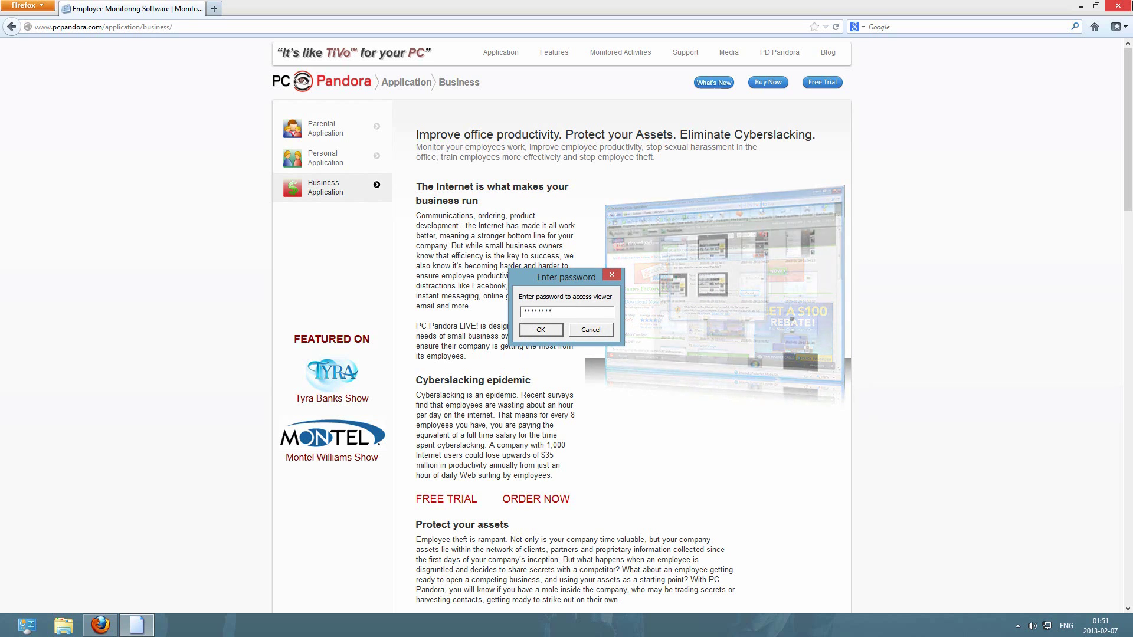
key("Return")
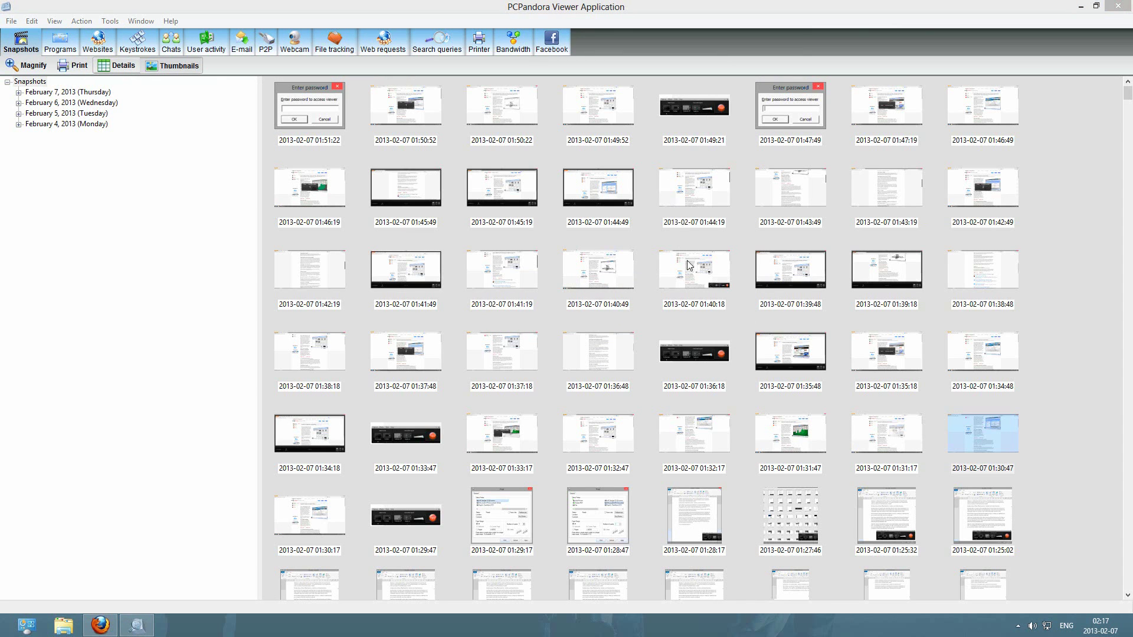
scroll(838, 299, "down", 5)
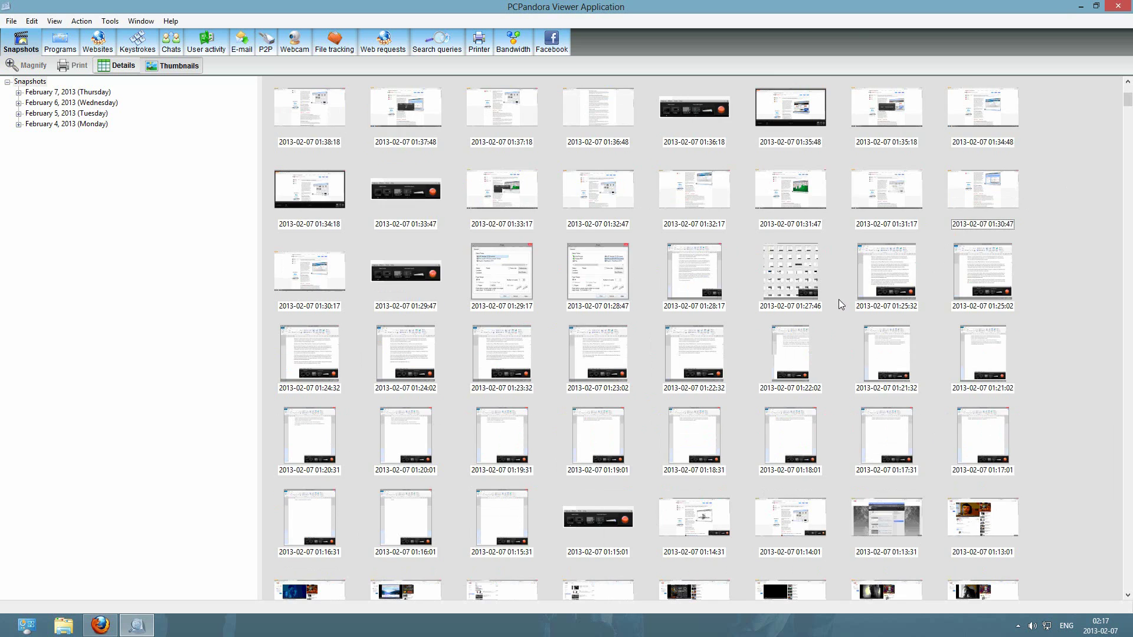
scroll(839, 299, "down", 1)
scroll(841, 299, "up", 5)
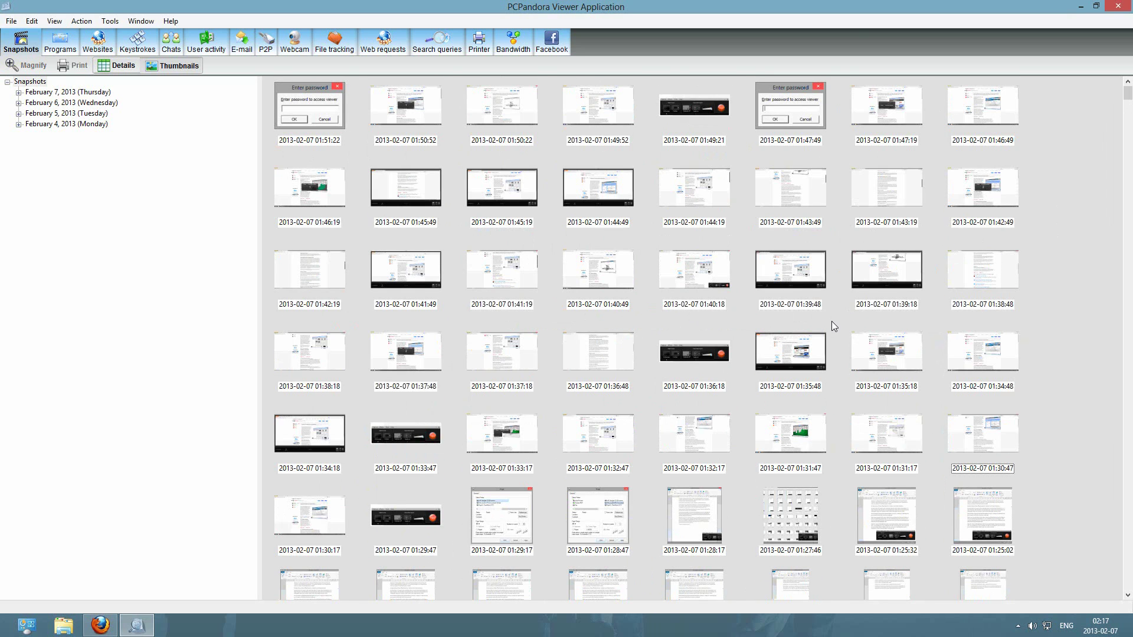
scroll(833, 324, "down", 1)
scroll(837, 319, "up", 1)
scroll(835, 304, "down", 1)
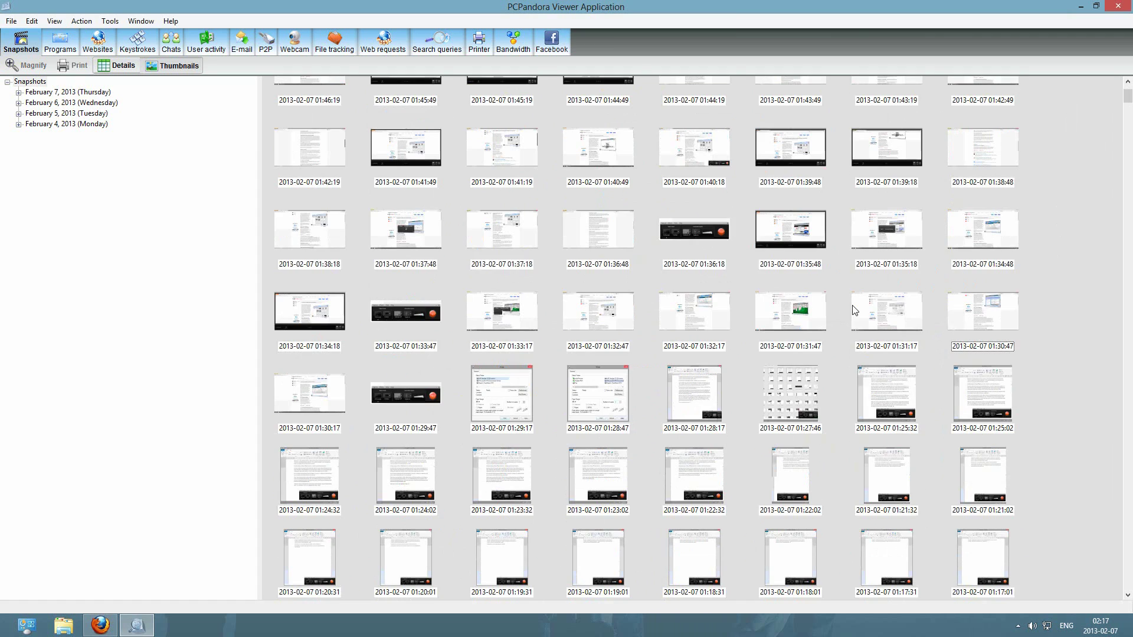
scroll(863, 310, "down", 1)
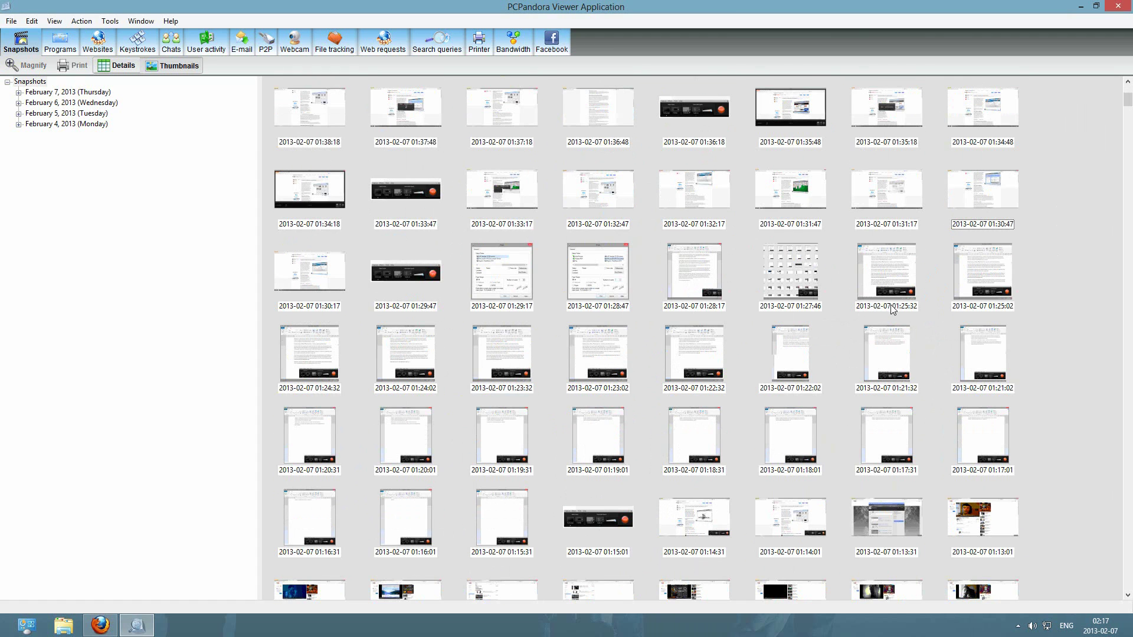
scroll(873, 308, "down", 1)
scroll(877, 306, "up", 2)
scroll(886, 310, "up", 1)
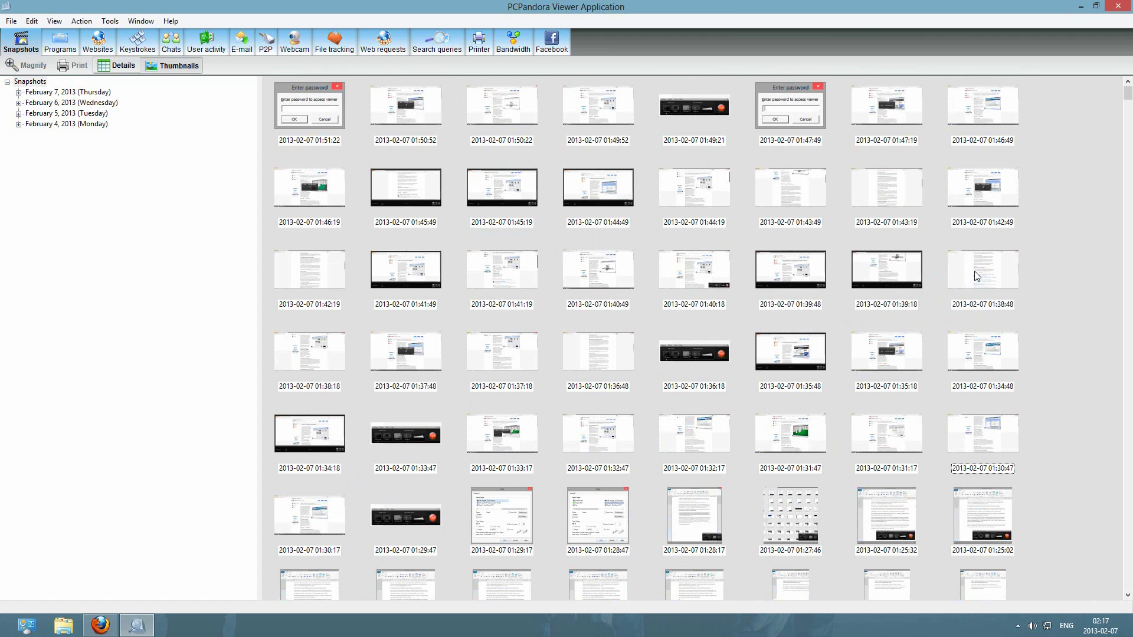
View the 01:34:48 snapshot full size, close it, and clear the selection
double_click(975, 349)
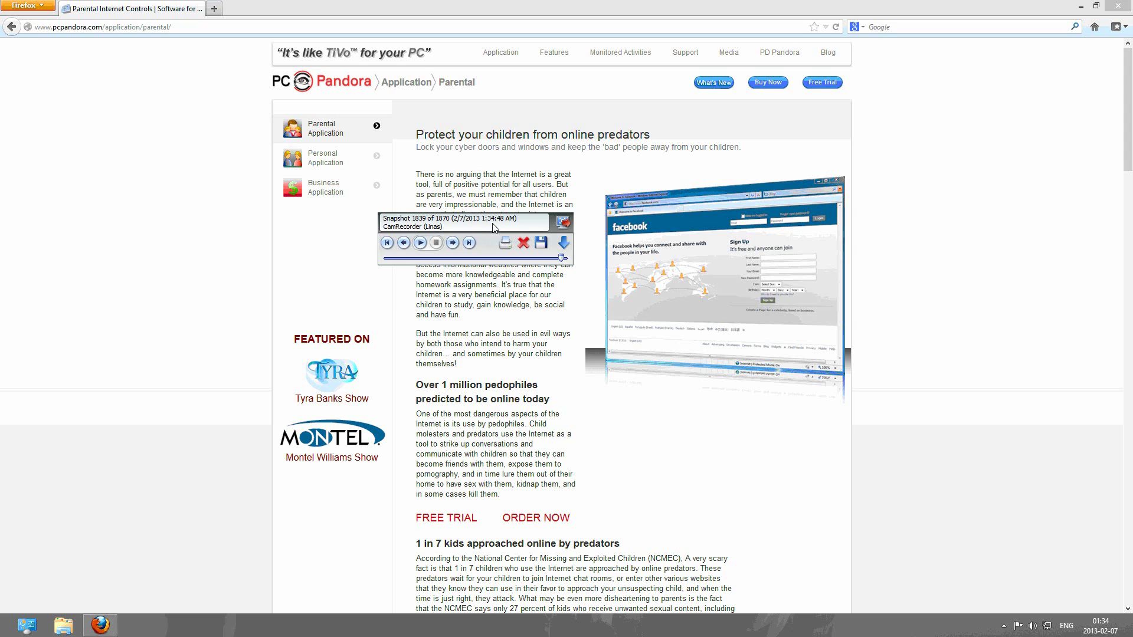
key("Escape")
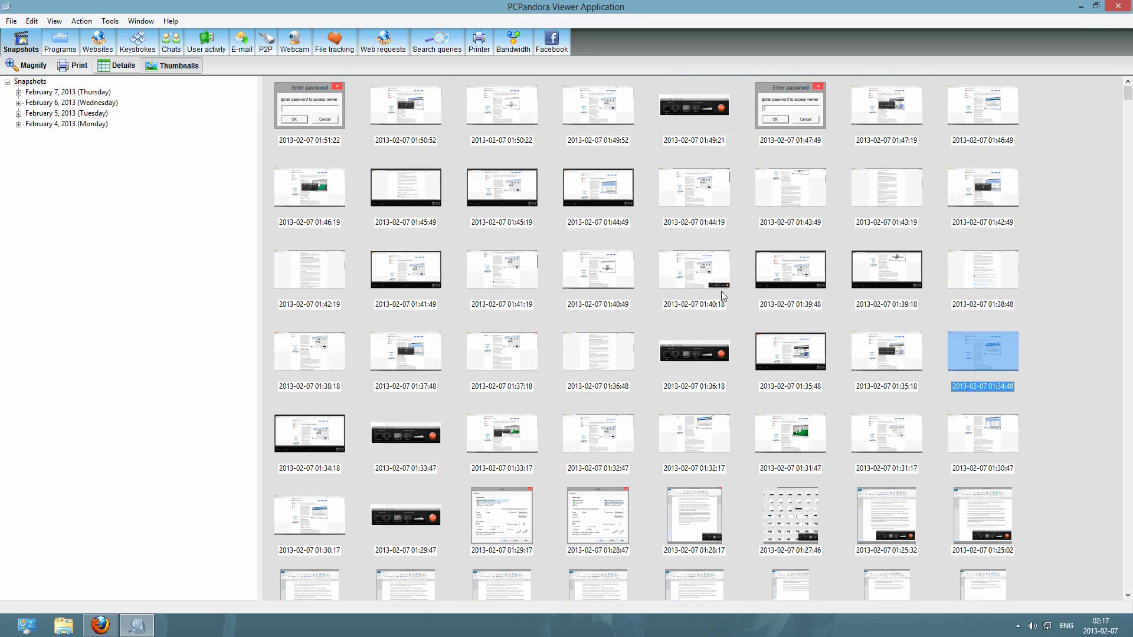
scroll(722, 293, "down", 3)
scroll(722, 298, "up", 3)
left_click(1053, 236)
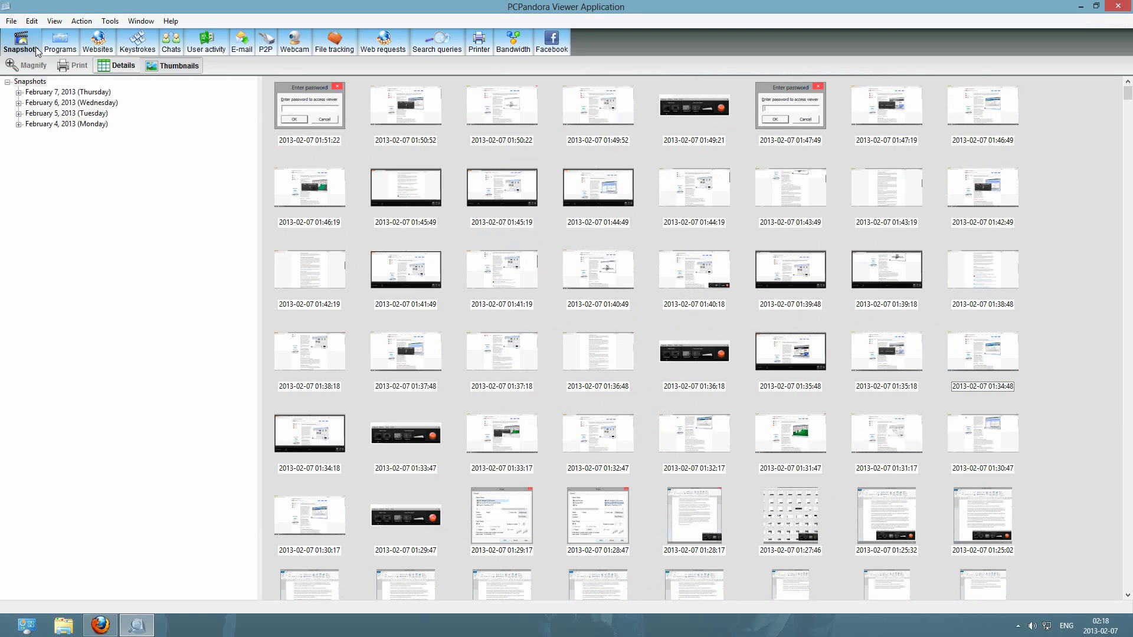
Show the Programs report with its firefox-led usage pie chart and session list
left_click(61, 44)
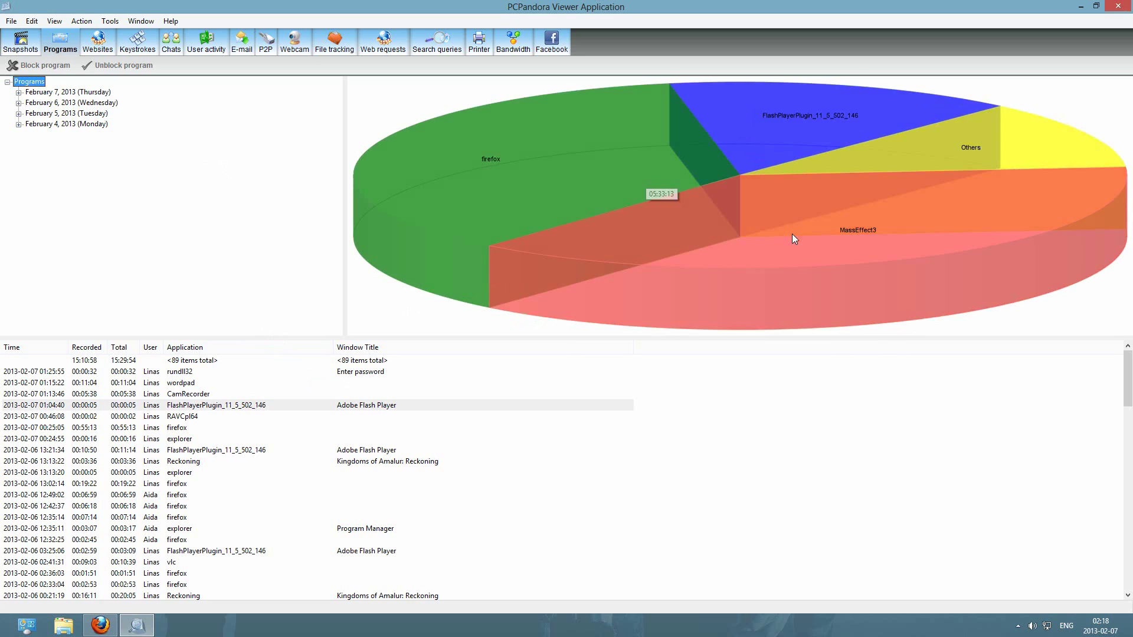
Browse the Websites log, including the 01:43:40 visit, then show the Keystrokes report
left_click(98, 45)
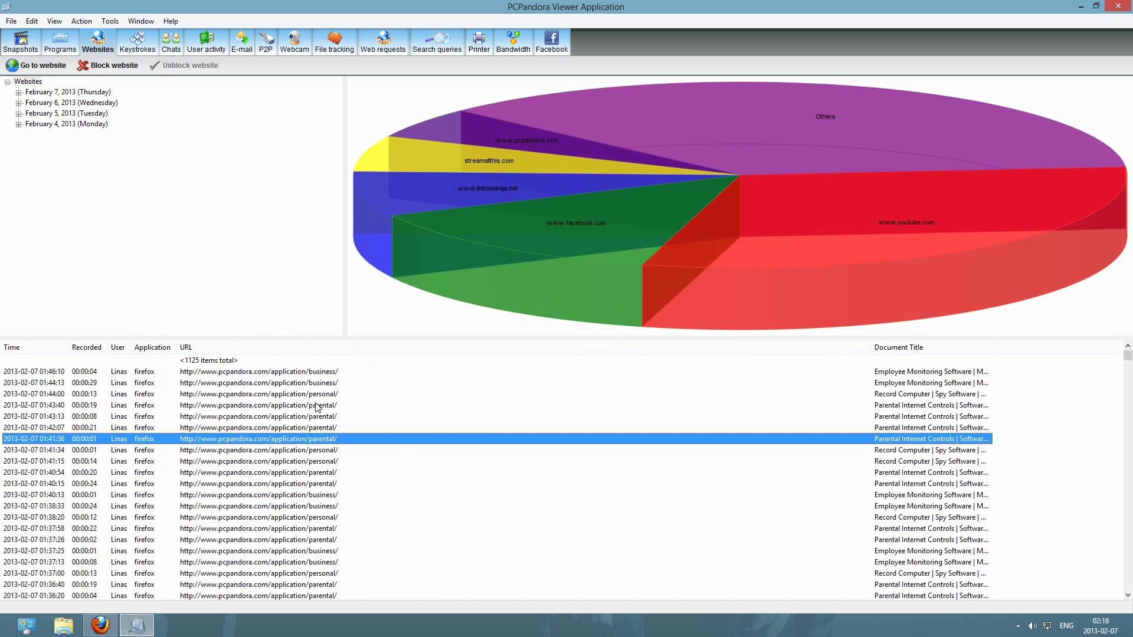
left_click(317, 407)
scroll(327, 423, "down", 2)
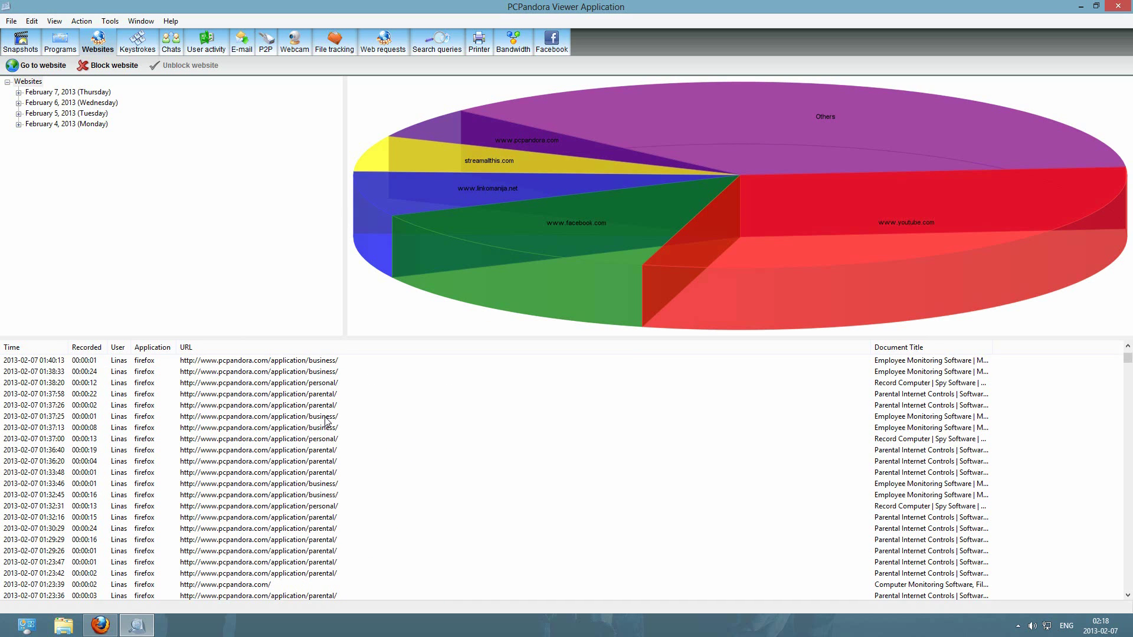
scroll(327, 422, "down", 2)
scroll(329, 424, "down", 2)
scroll(335, 425, "down", 2)
scroll(340, 430, "down", 2)
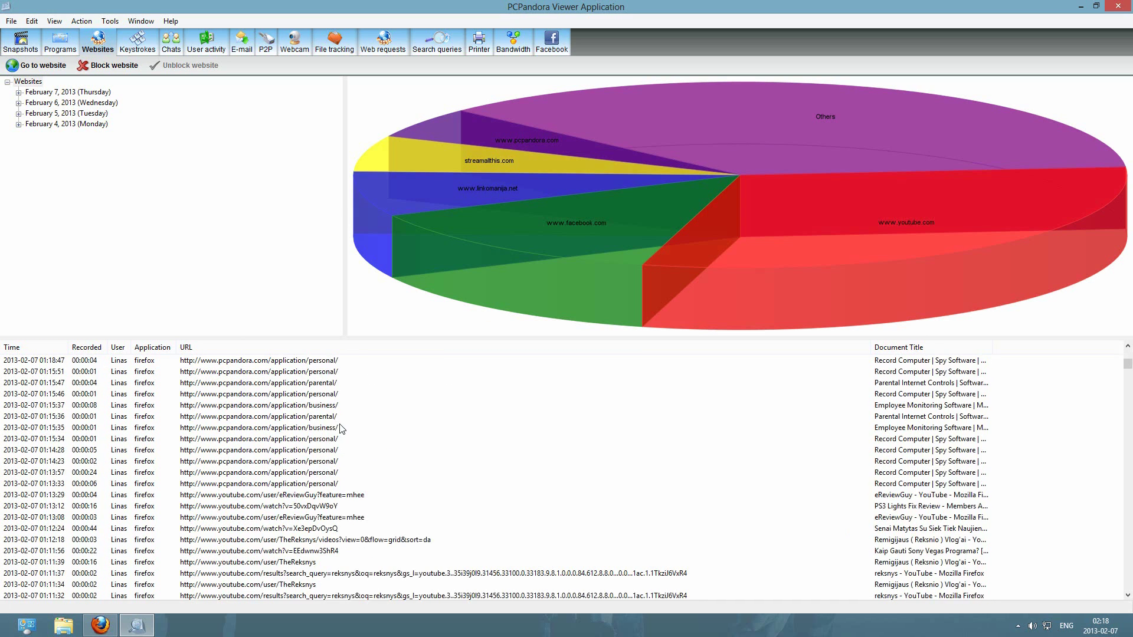
scroll(340, 429, "up", 10)
left_click(338, 372)
scroll(337, 407, "up", 1)
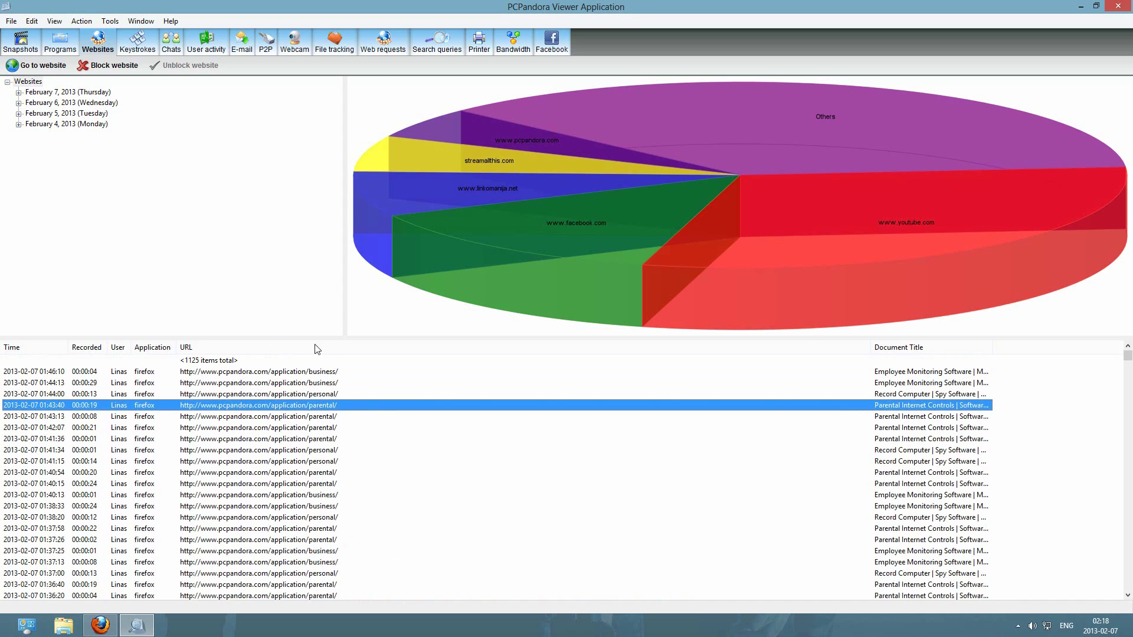
left_click(294, 271)
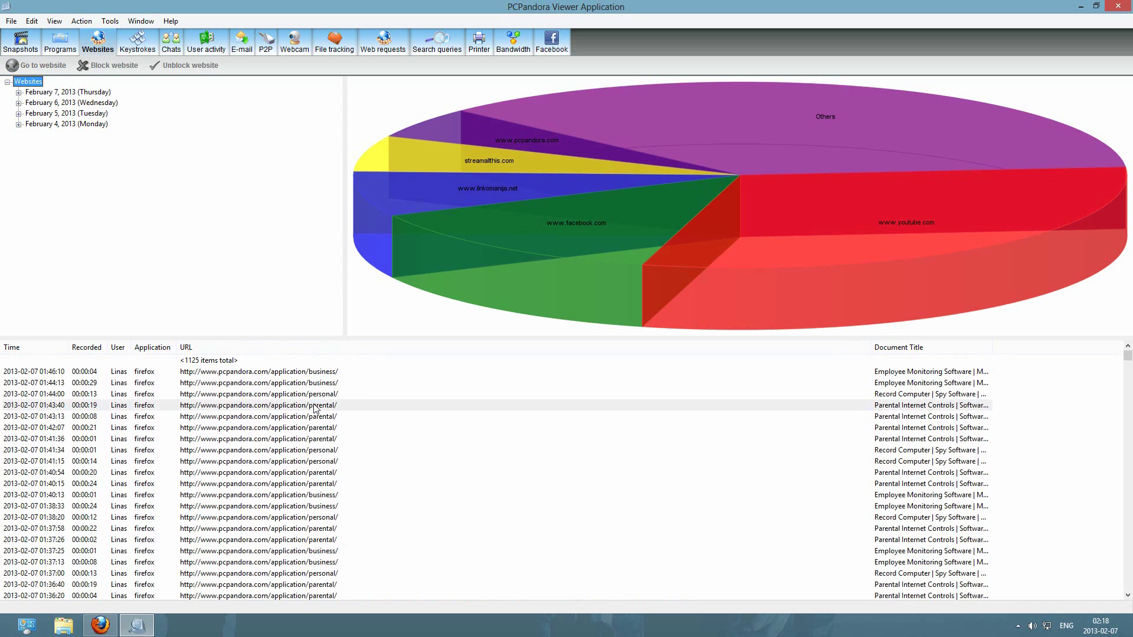
left_click(312, 406)
scroll(312, 406, "down", 1)
scroll(312, 405, "down", 3)
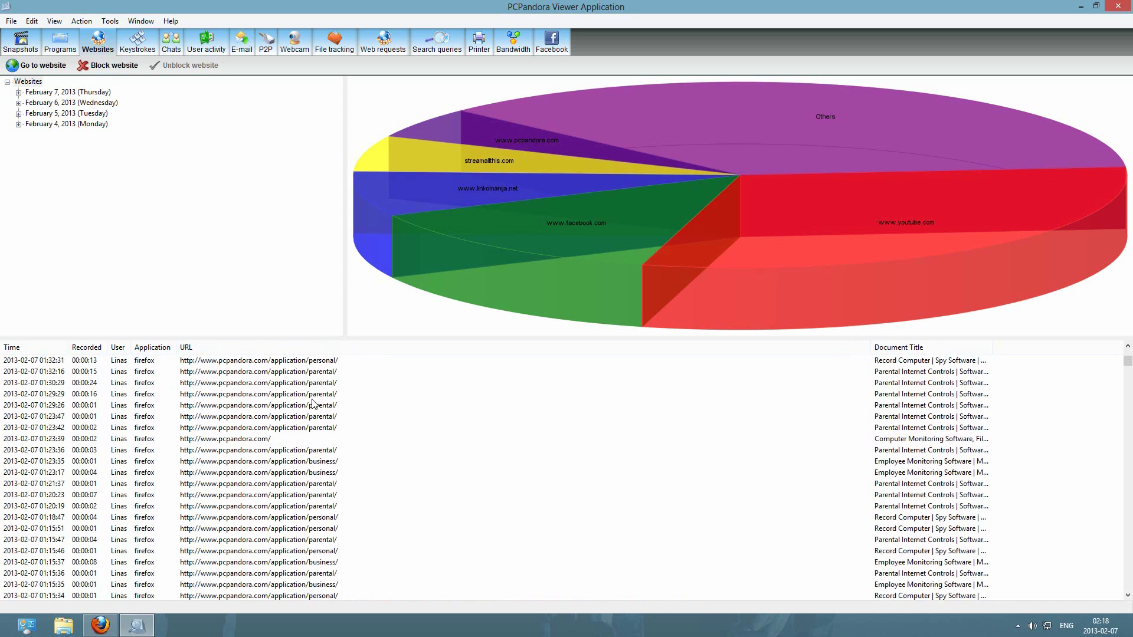
scroll(311, 406, "down", 3)
scroll(311, 405, "down", 3)
scroll(315, 404, "down", 3)
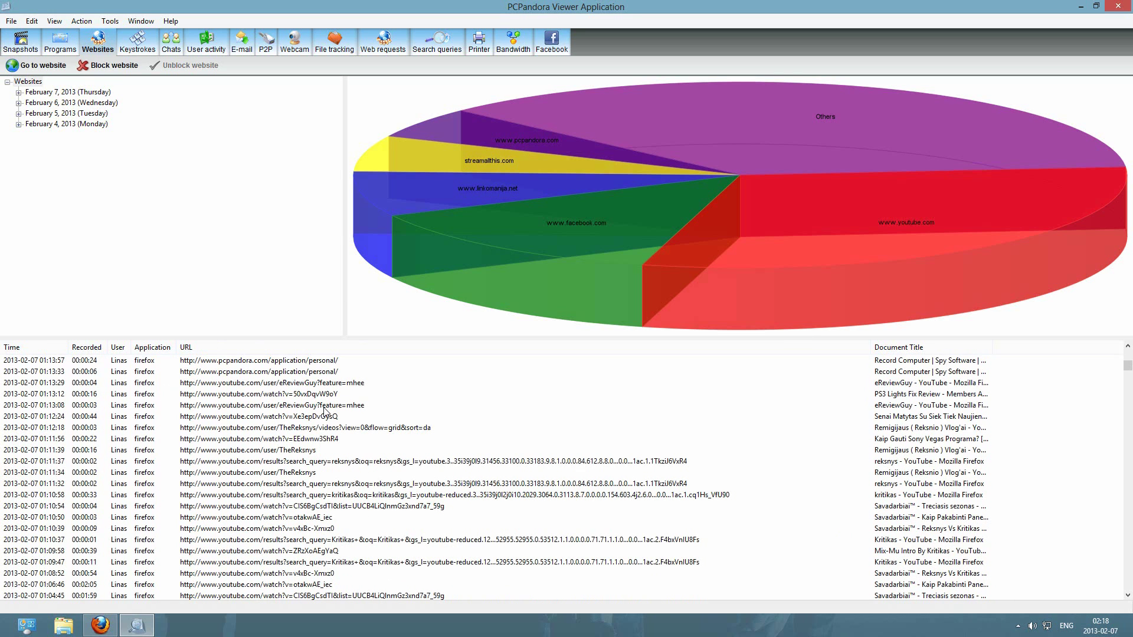
scroll(330, 415, "up", 3)
scroll(336, 416, "up", 5)
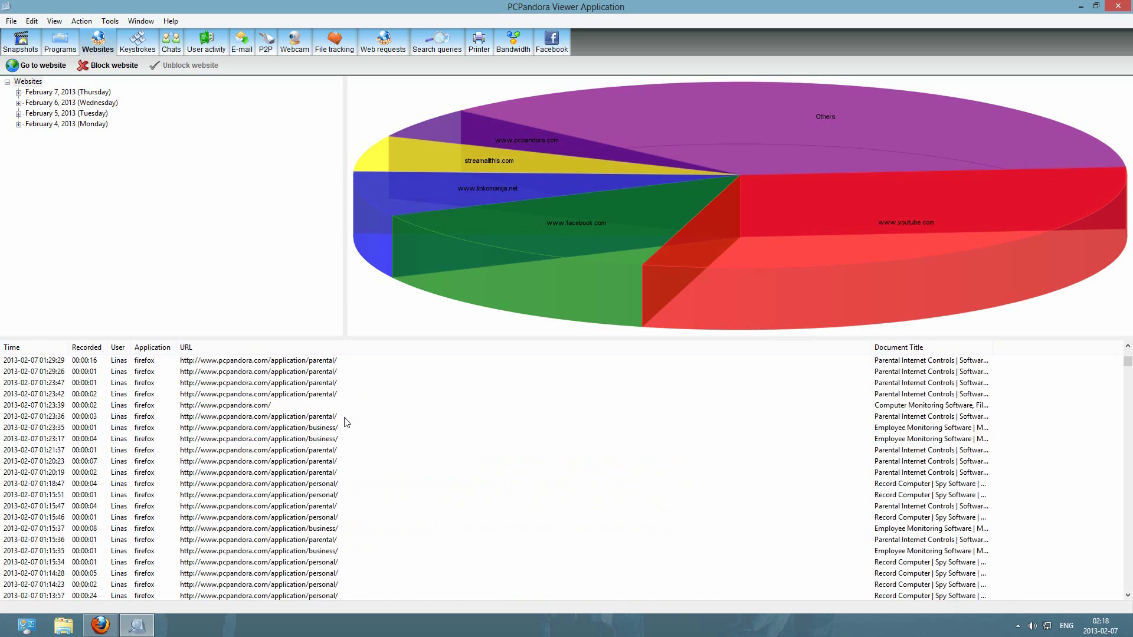
scroll(346, 421, "up", 5)
scroll(373, 409, "down", 3)
scroll(374, 409, "down", 2)
scroll(374, 409, "up", 5)
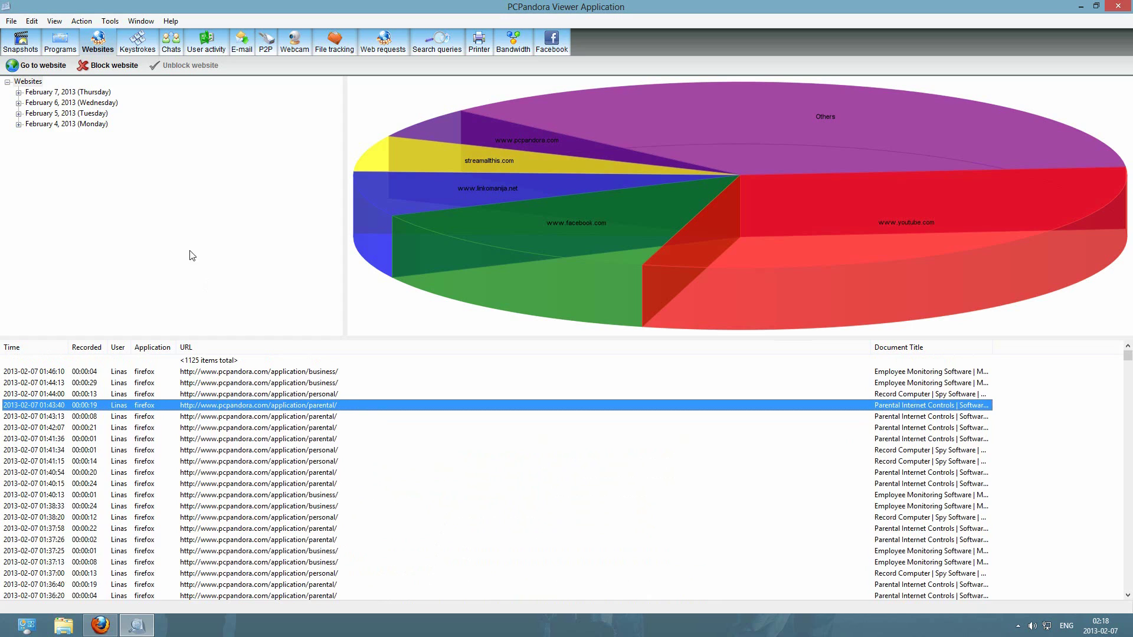
left_click(142, 44)
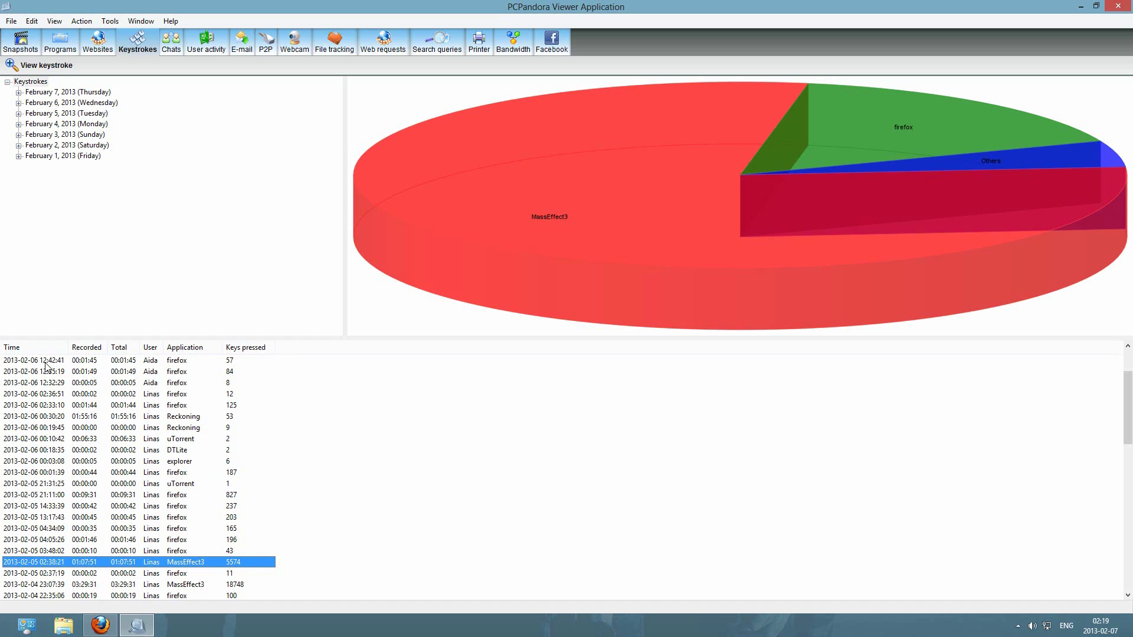
left_click(185, 362)
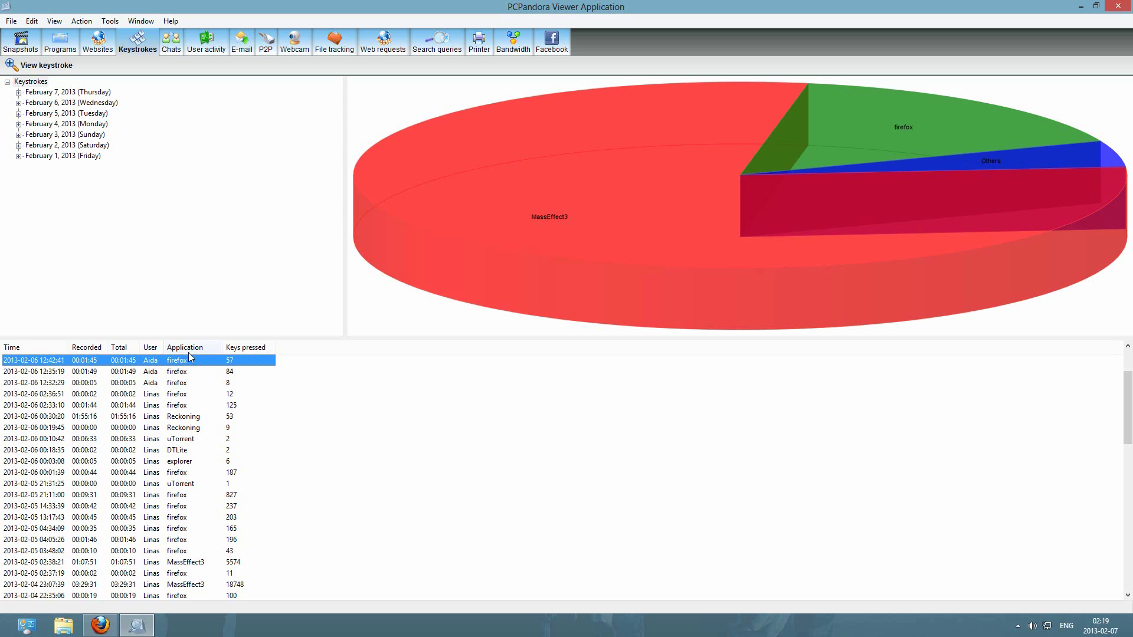
scroll(174, 484, "down", 1)
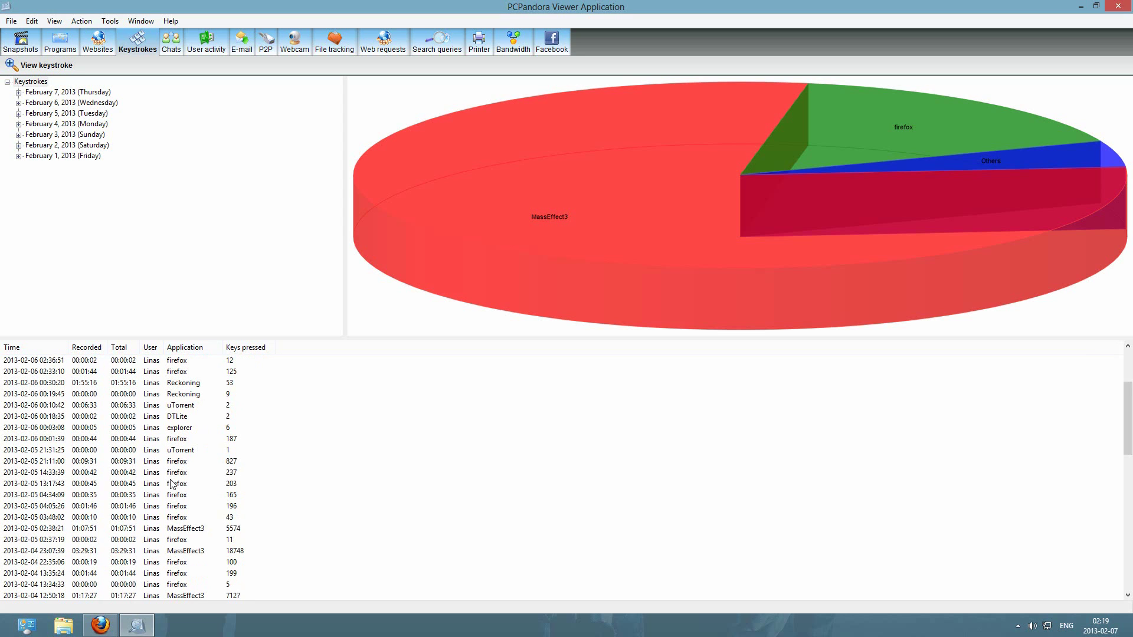
Open the MassEffect3 session's keystroke log, scroll through it, and close it
double_click(199, 553)
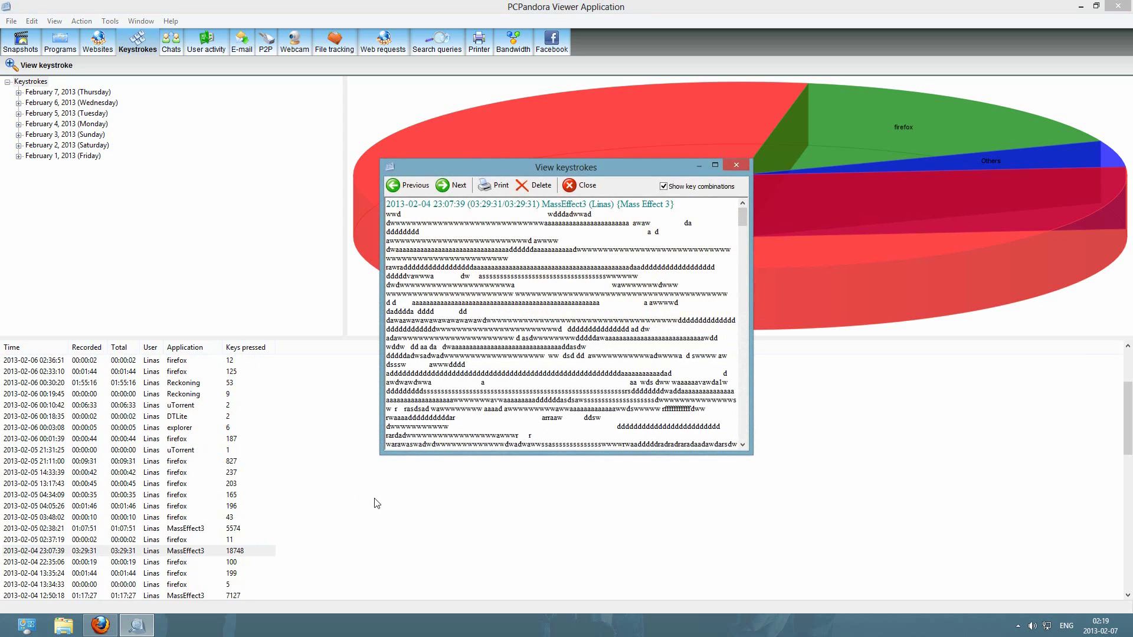
scroll(746, 221, "down", 2)
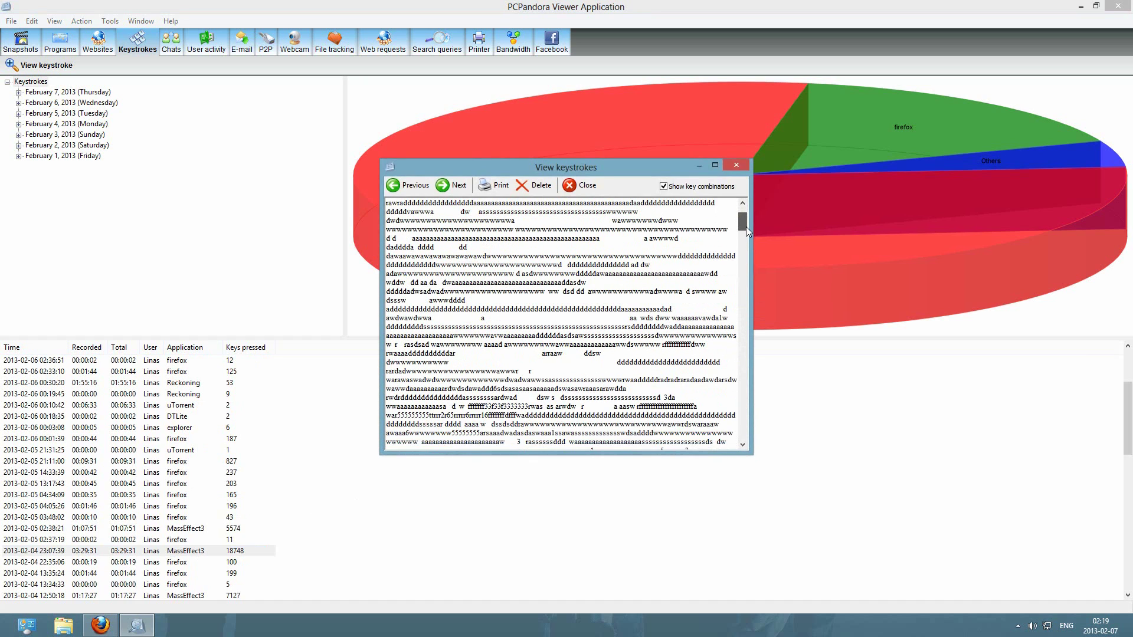
scroll(746, 227, "down", 1)
scroll(746, 228, "down", 2)
scroll(746, 231, "up", 1)
scroll(747, 229, "up", 1)
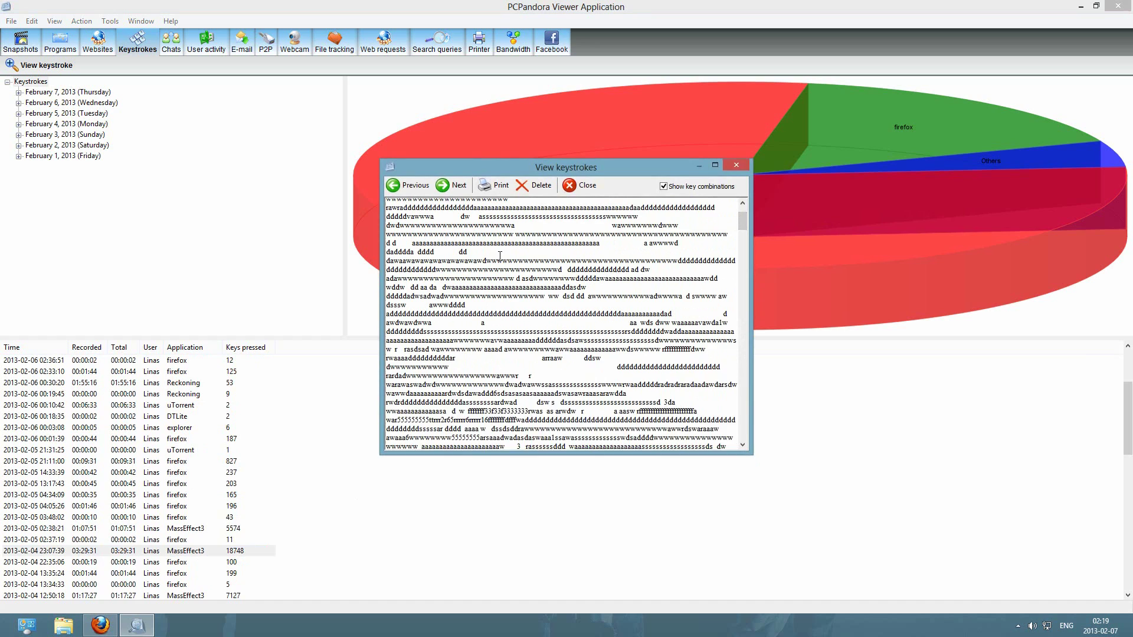
scroll(492, 275, "up", 1)
scroll(501, 274, "up", 1)
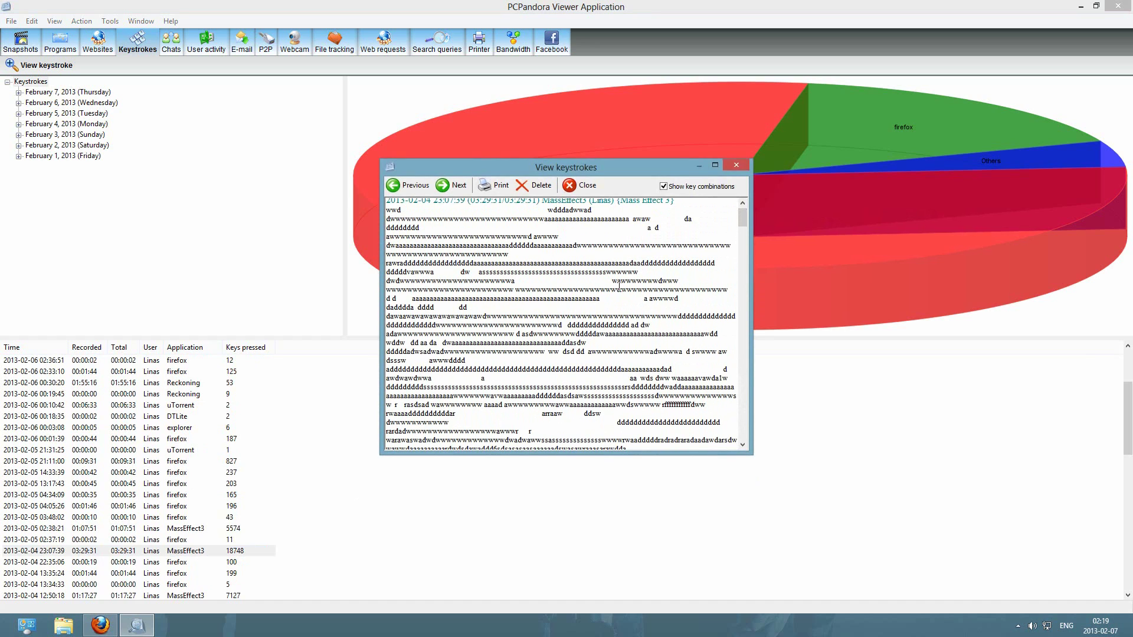
left_click_drag(742, 214, 745, 349)
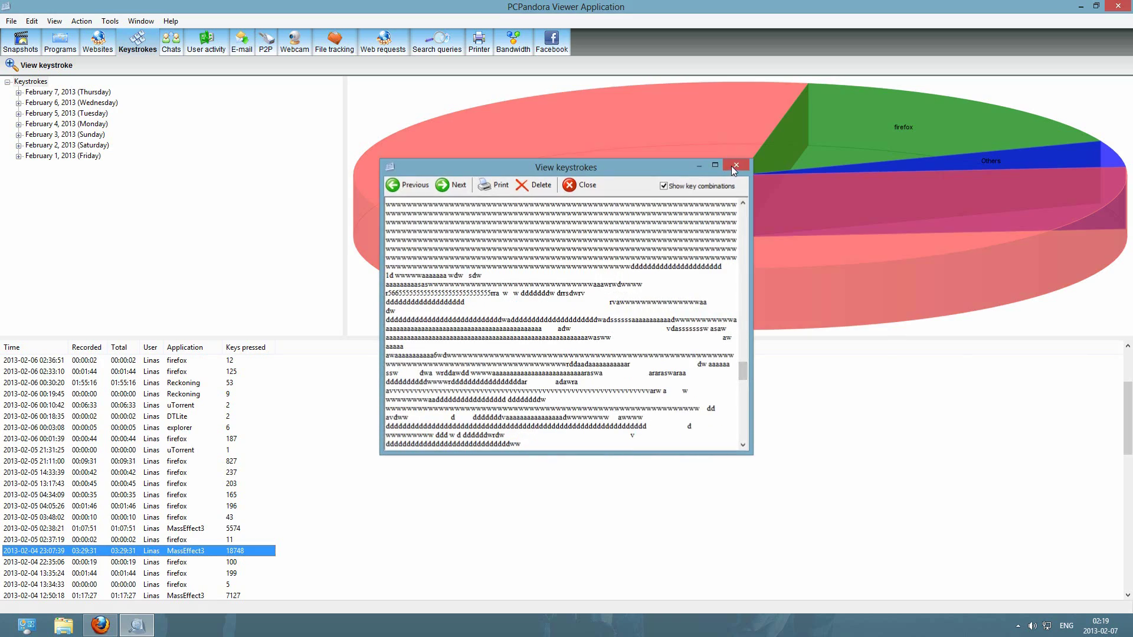
left_click(733, 166)
Show the Chats report, which lists no recorded conversations
left_click(172, 42)
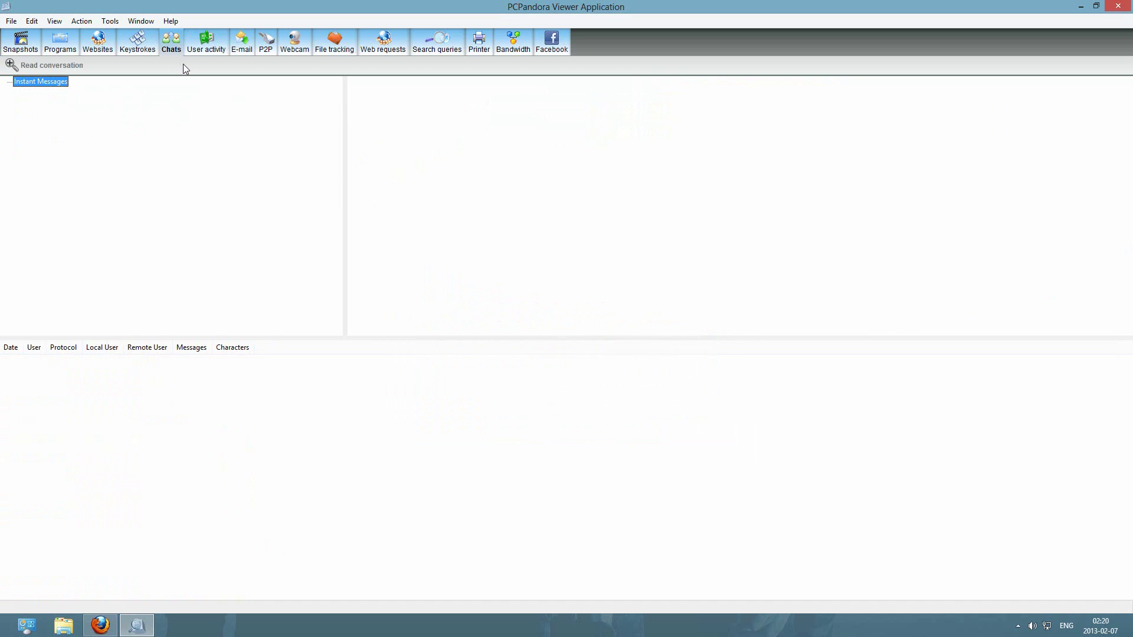
Review User activity events such as Log On and System Shutdown, then open e-mail activity
left_click(206, 43)
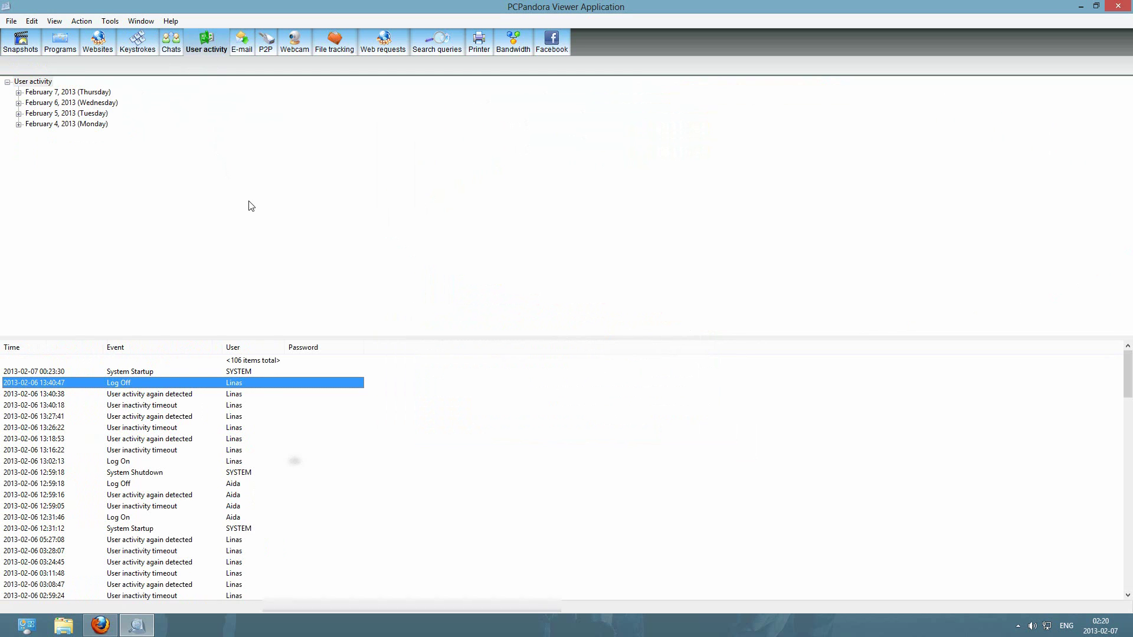
scroll(162, 452, "down", 2)
scroll(162, 451, "up", 1)
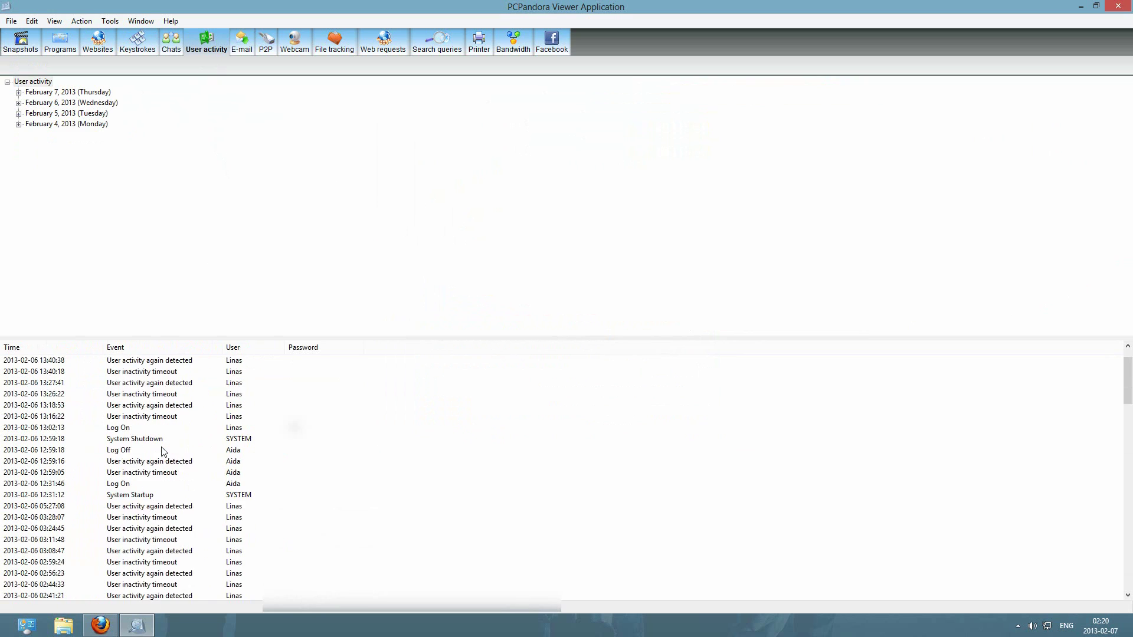
scroll(162, 451, "up", 1)
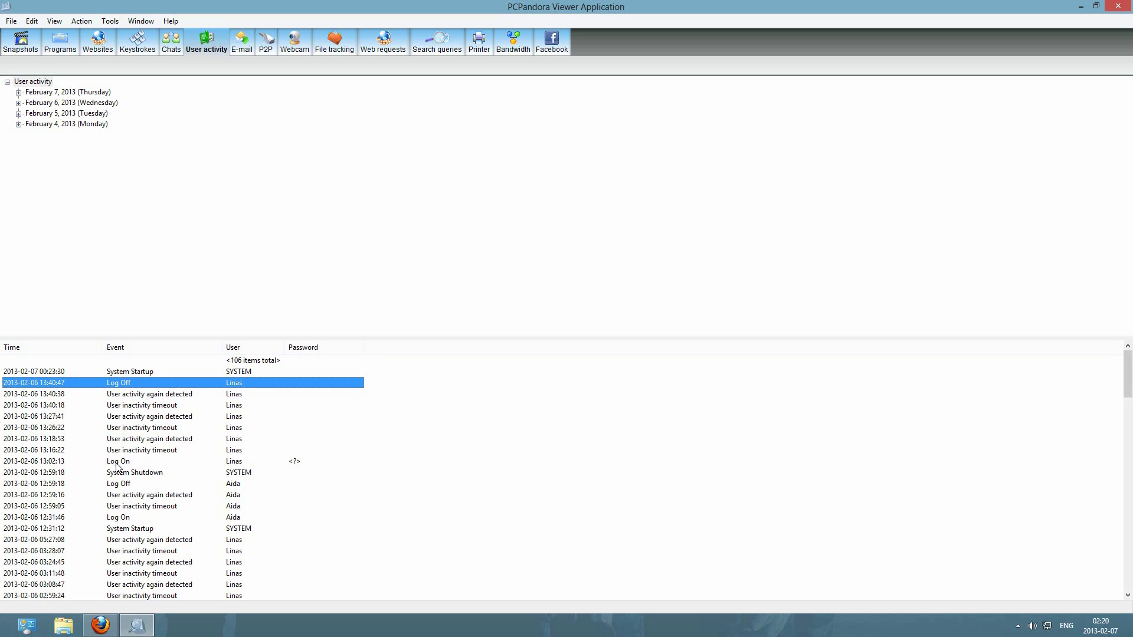
scroll(147, 525, "down", 2)
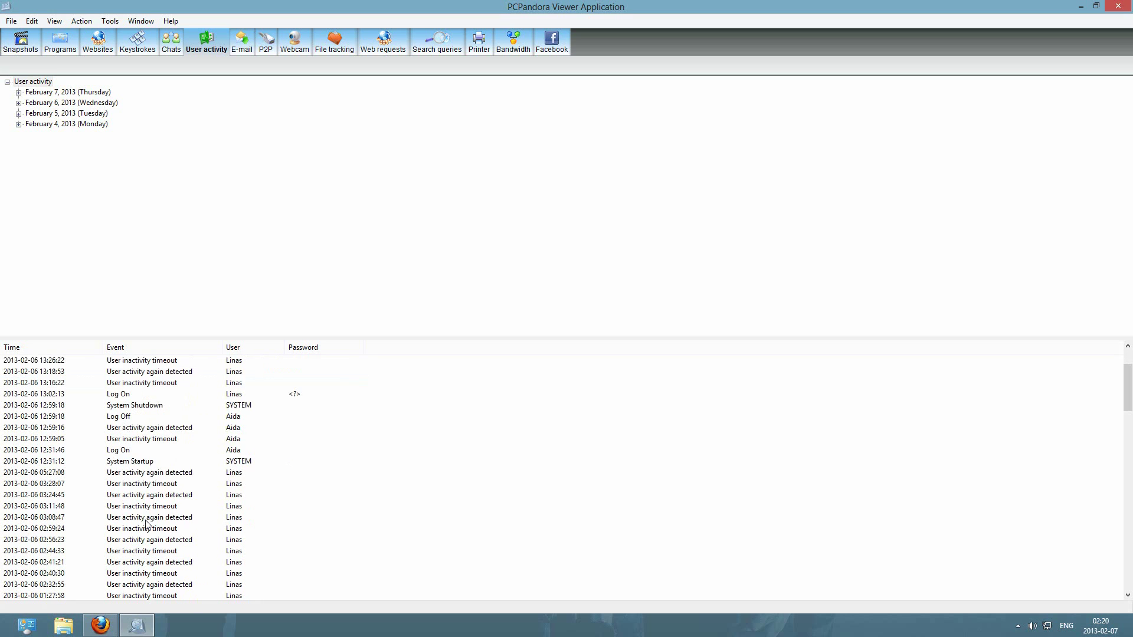
scroll(151, 522, "up", 2)
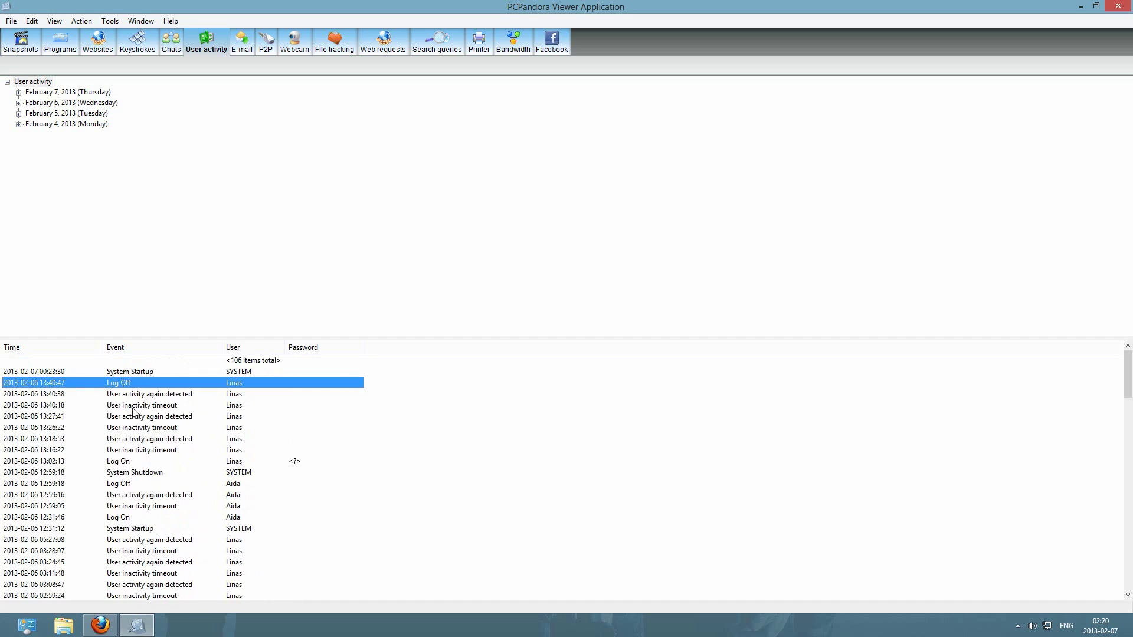
left_click(130, 463)
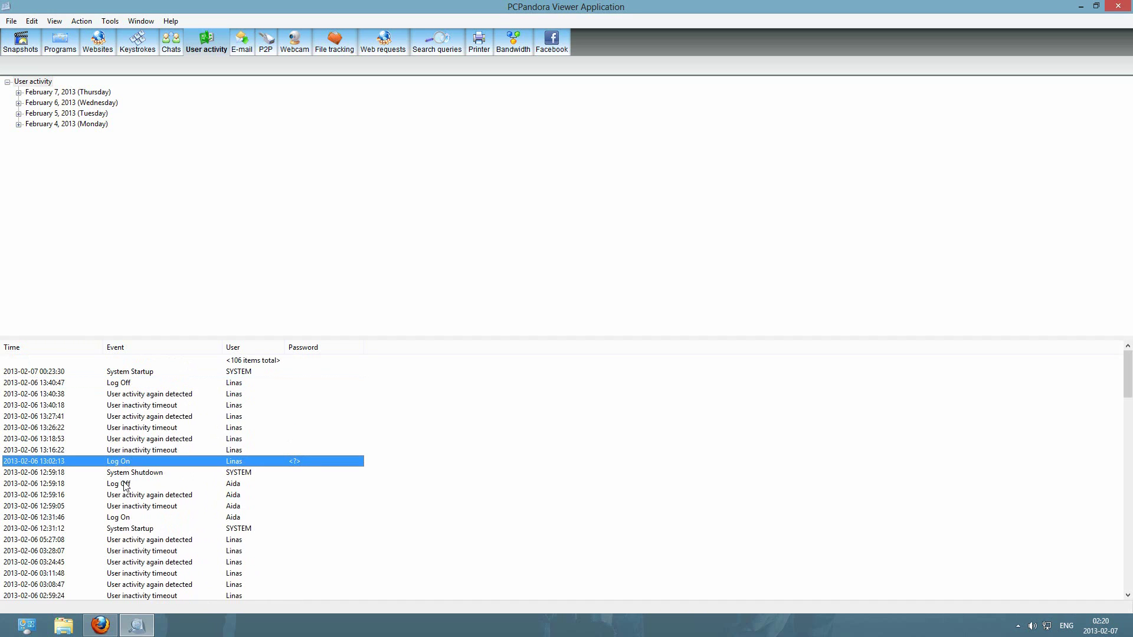
left_click(126, 485)
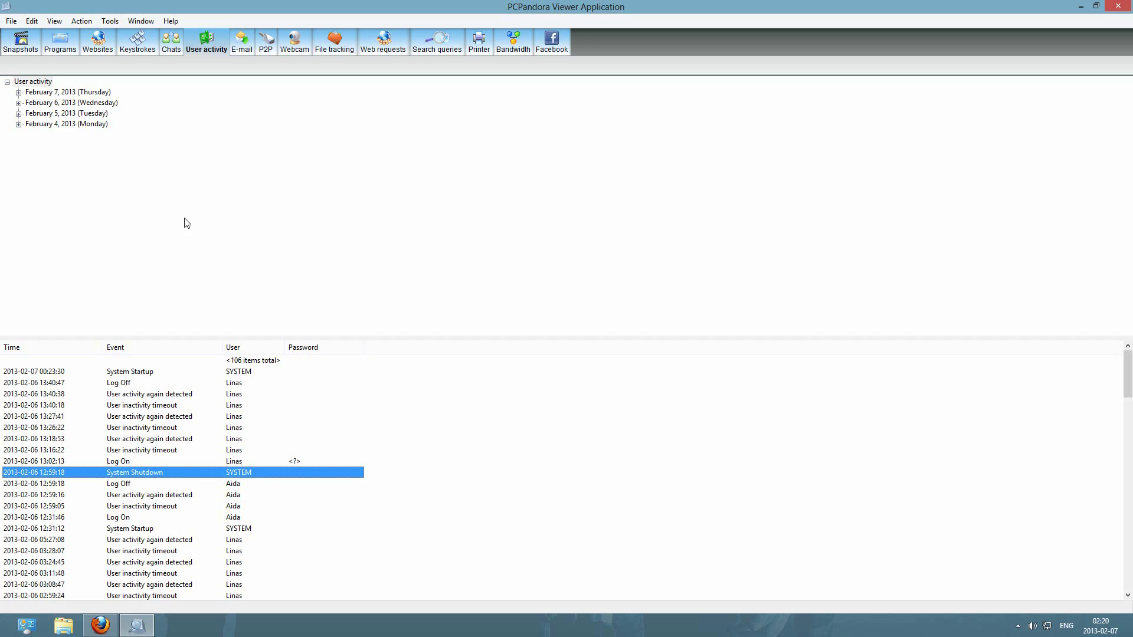
left_click(255, 51)
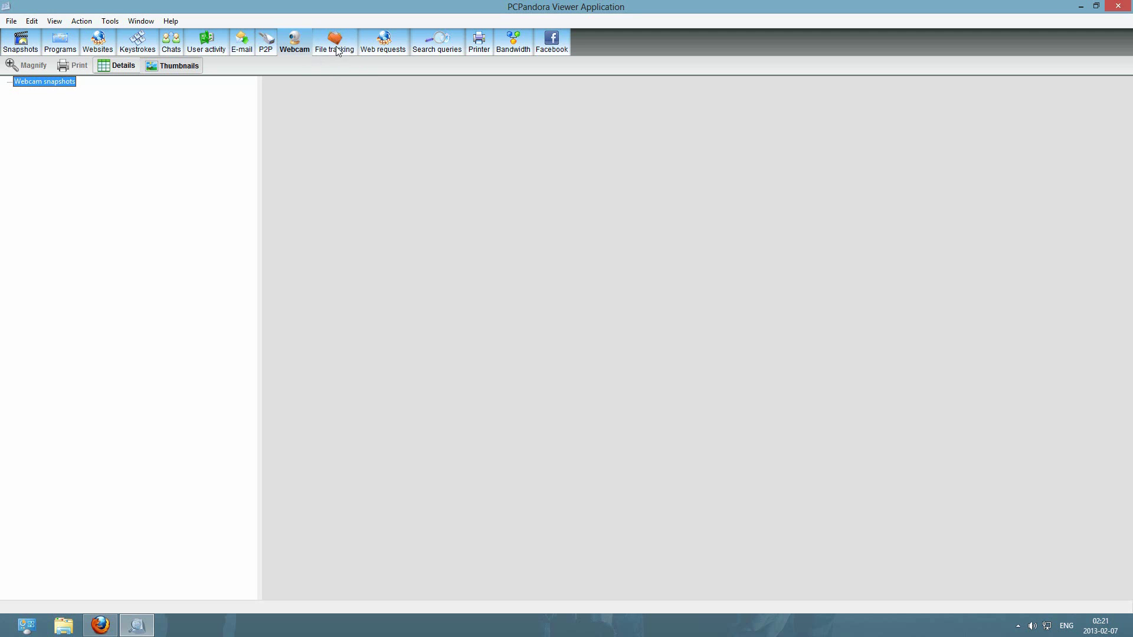
Show the File tracking report of 11 files created on February 6, 2013
left_click(338, 47)
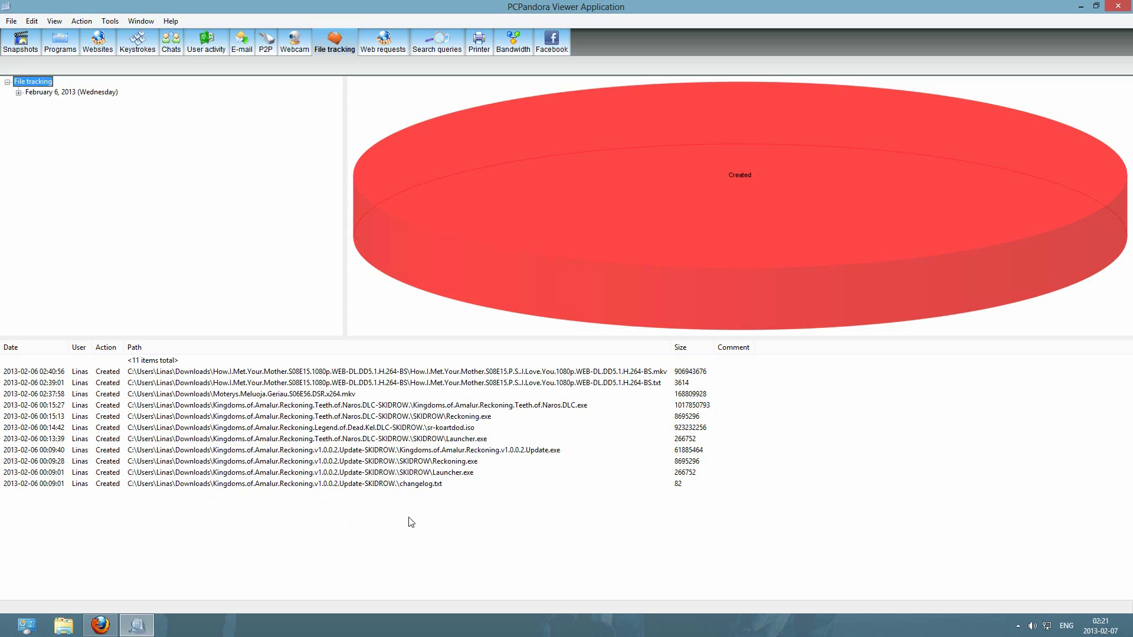
View the web requests log, then the empty Search queries report
left_click(381, 45)
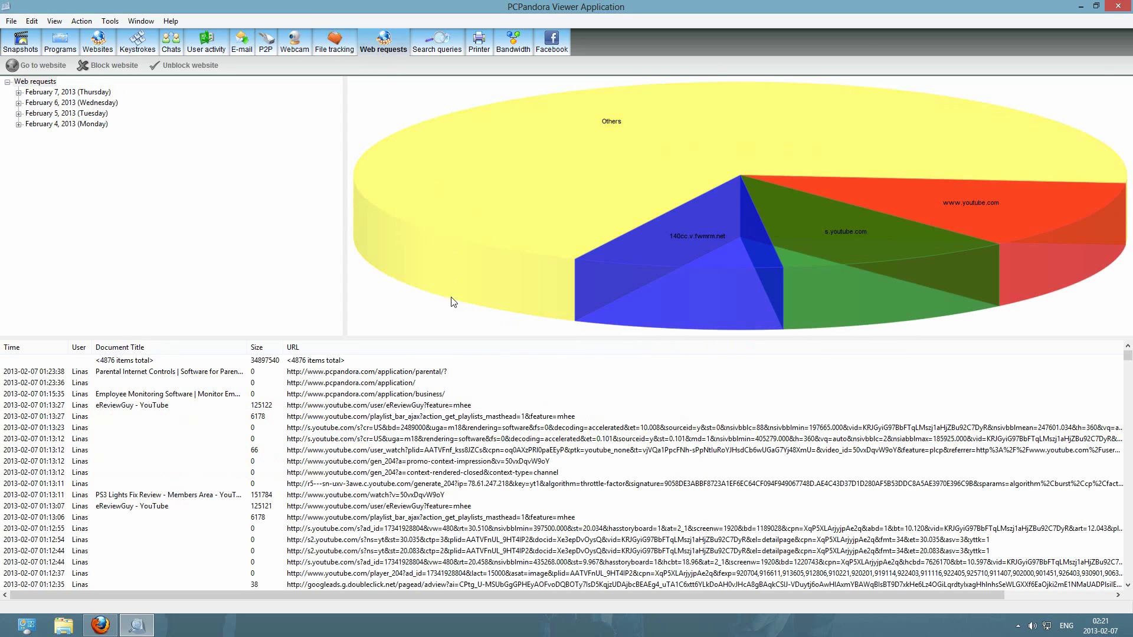
scroll(394, 475, "down", 4)
scroll(400, 460, "up", 4)
left_click(436, 42)
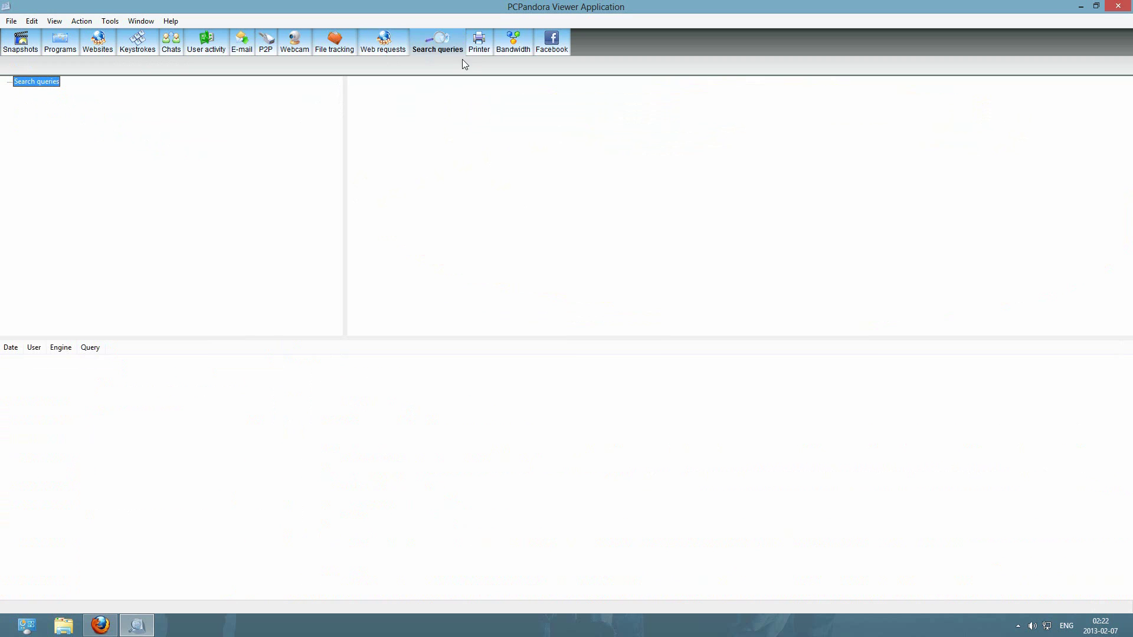
Show the Printer report of two one-page print jobs and widen its Printer column
left_click(485, 49)
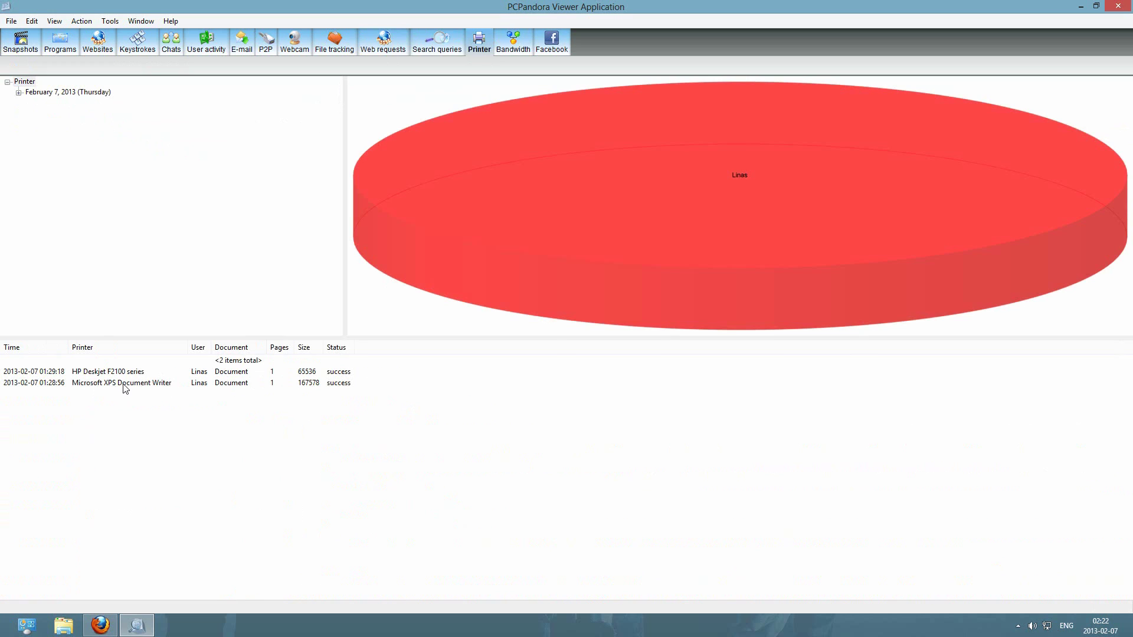
left_click_drag(190, 347, 194, 347)
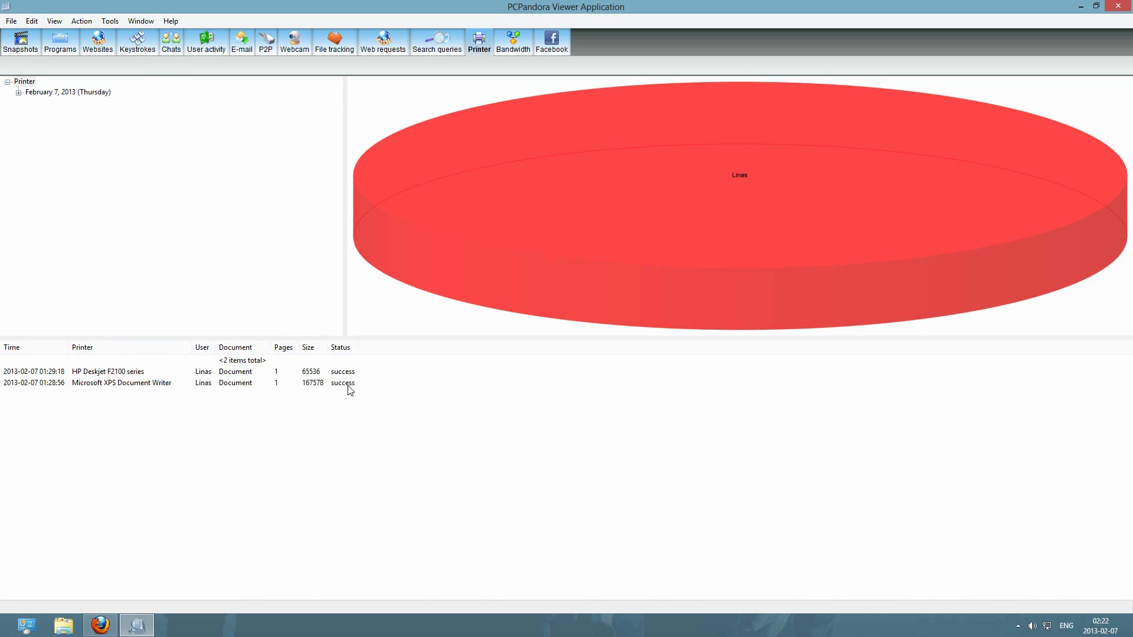
Sort the bandwidth log by Bytes Received in reverse order, then show the empty Facebook log
left_click(517, 44)
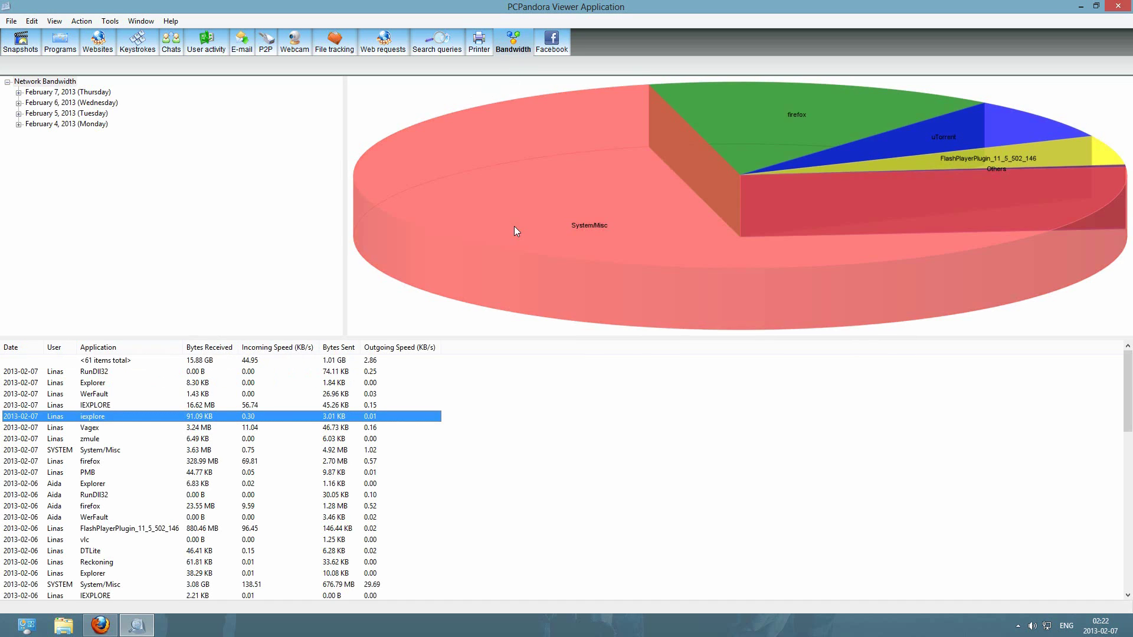
scroll(180, 400, "down", 2)
scroll(180, 400, "down", 5)
scroll(180, 399, "down", 6)
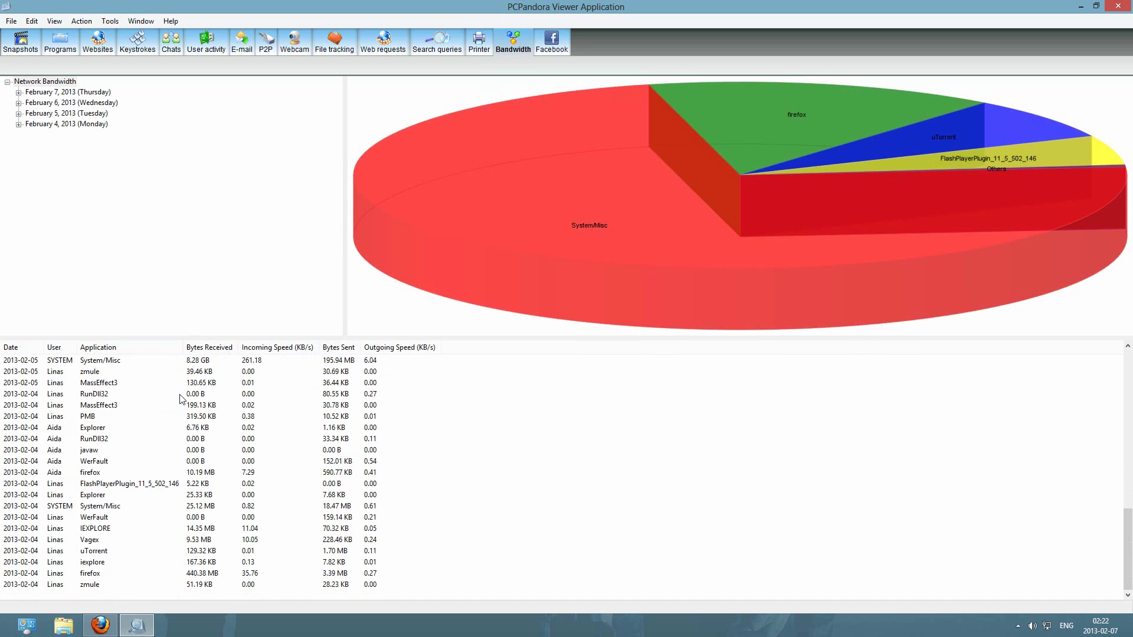
scroll(180, 399, "up", 10)
left_click(180, 395)
scroll(180, 396, "up", 1)
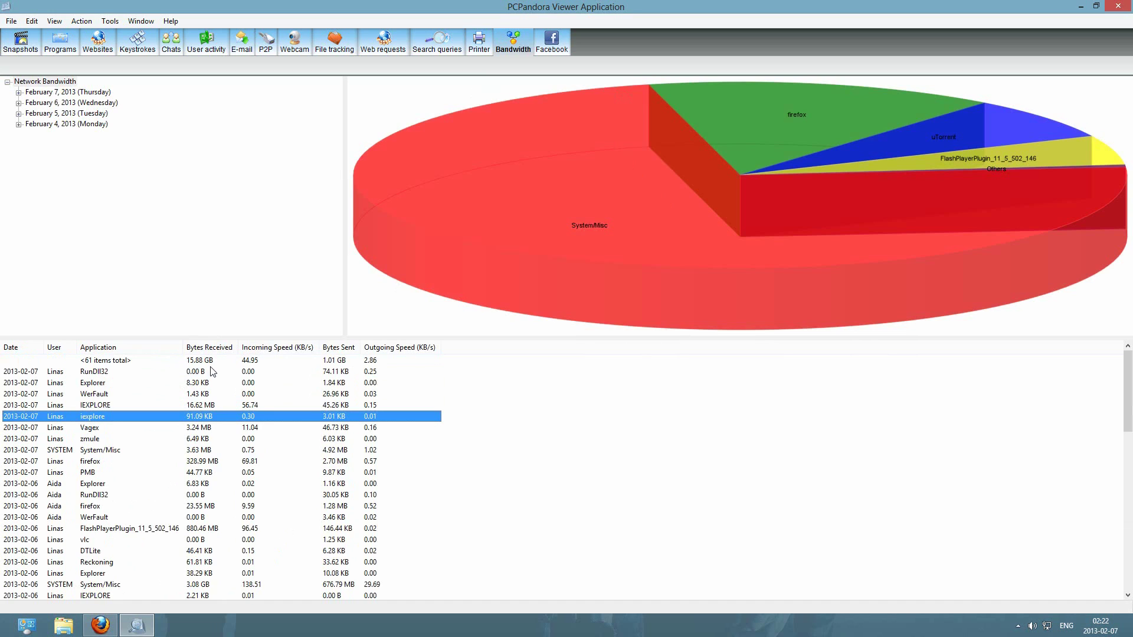
left_click(216, 349)
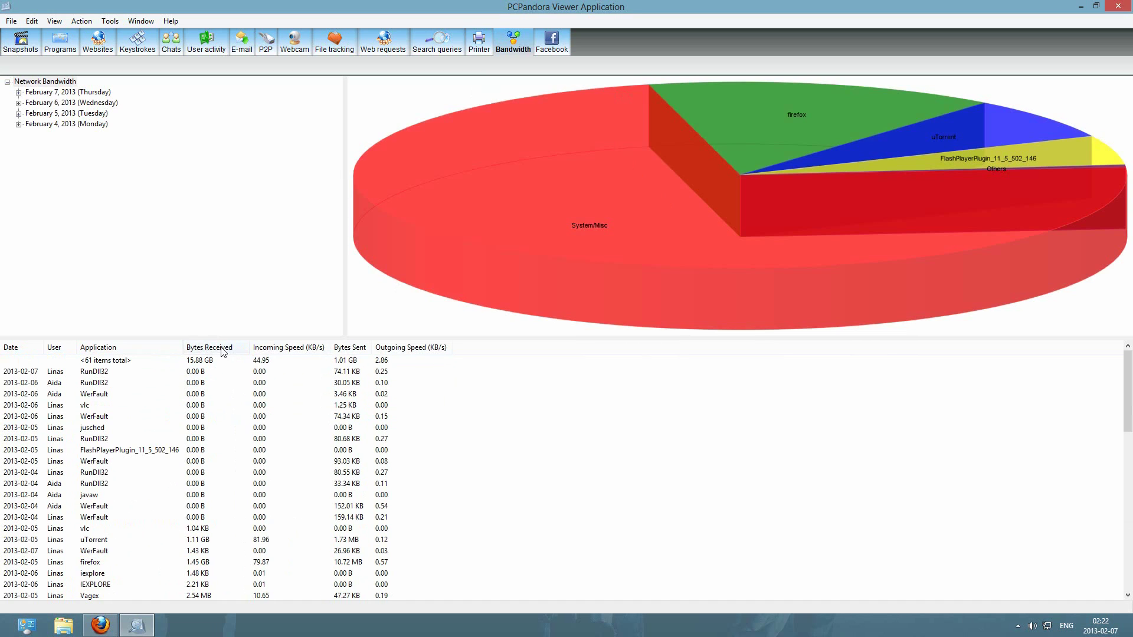
left_click(220, 349)
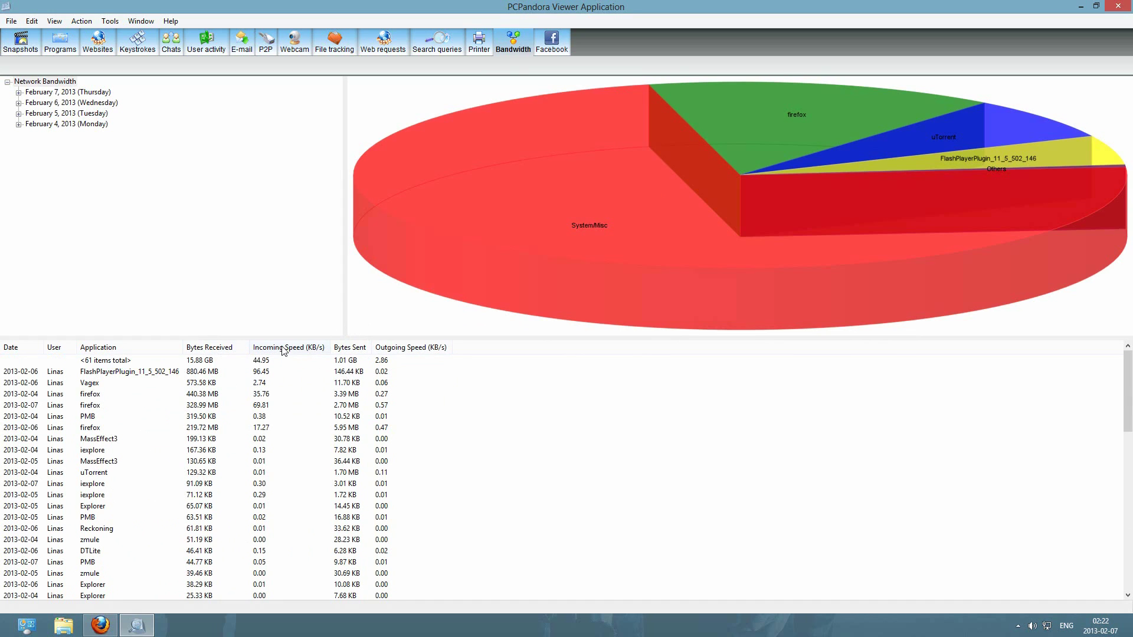
left_click(562, 45)
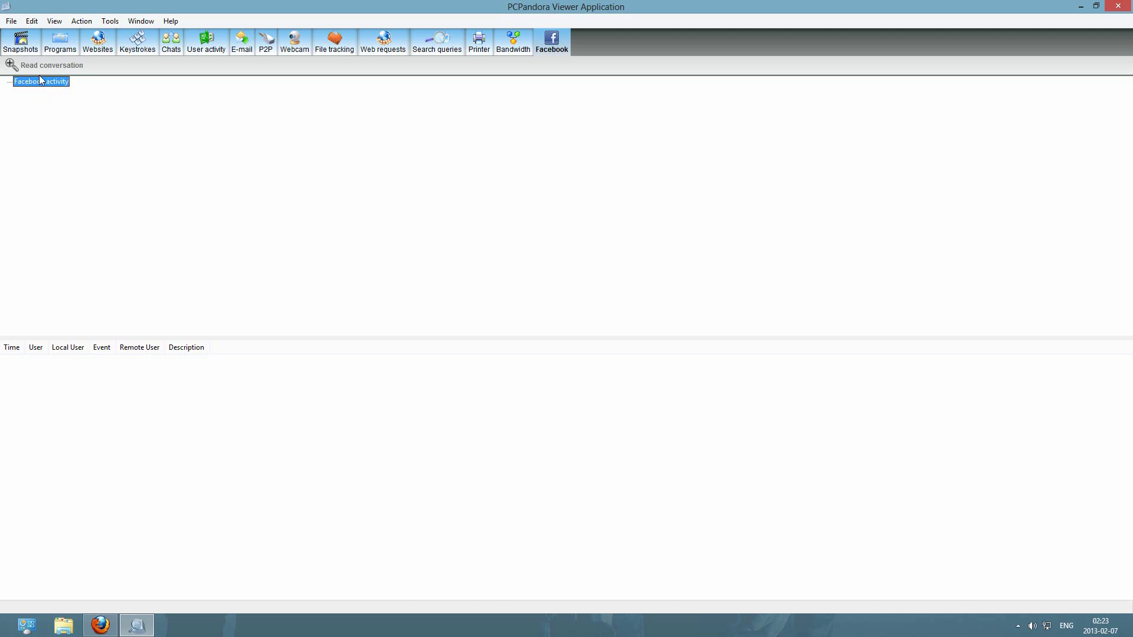
Go to Snapshots, briefly to Keystrokes, then back to the February 7 snapshot grid
left_click(26, 40)
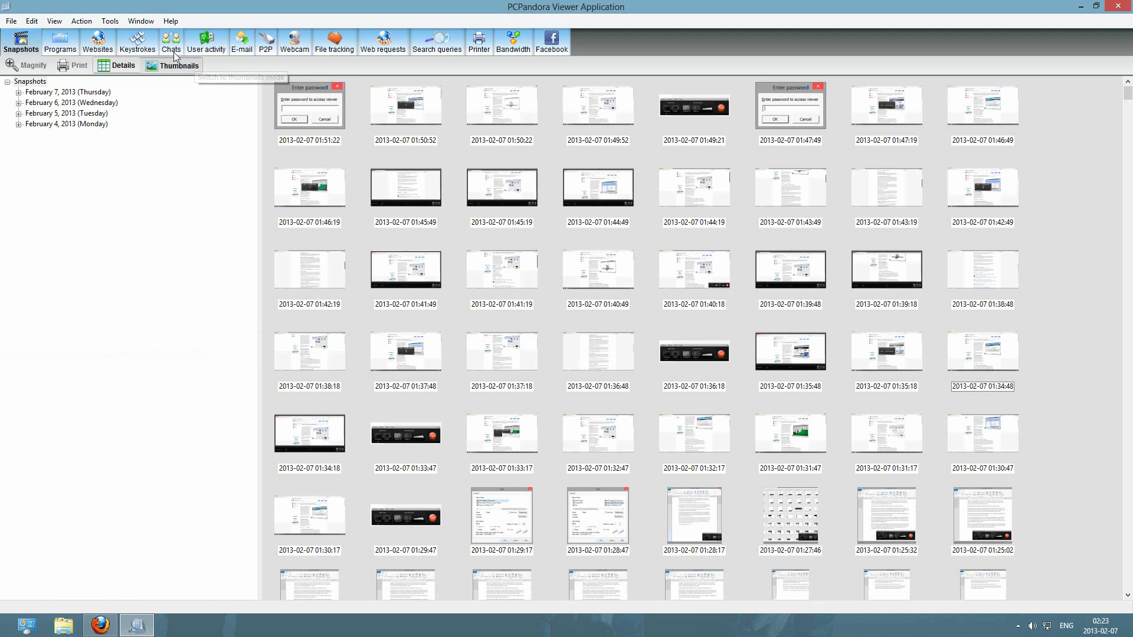
left_click(137, 39)
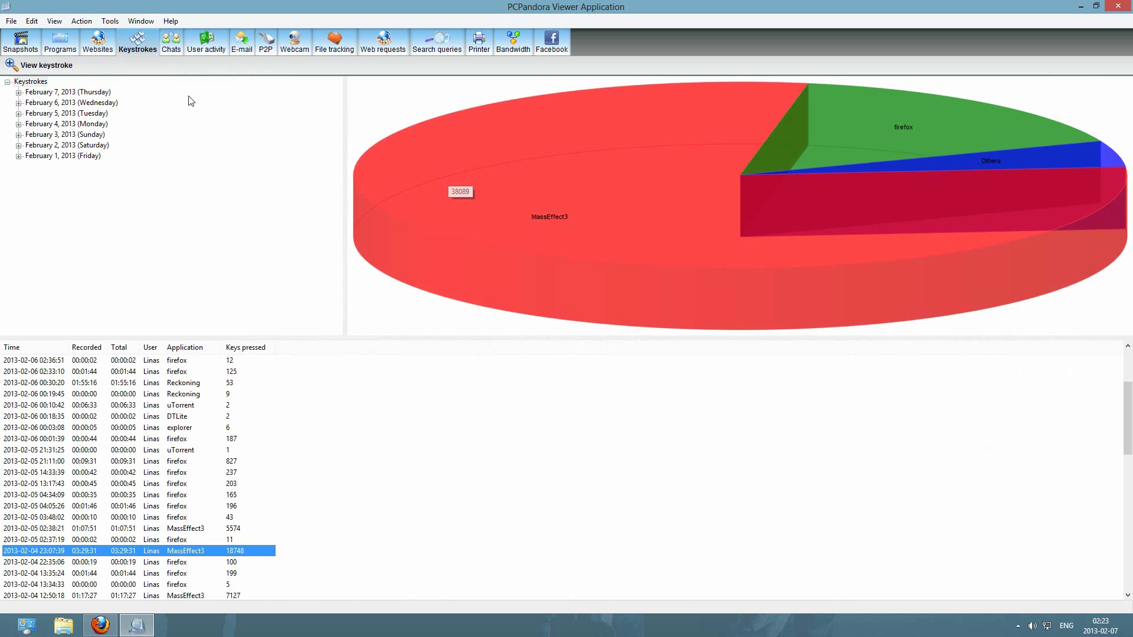
left_click(33, 42)
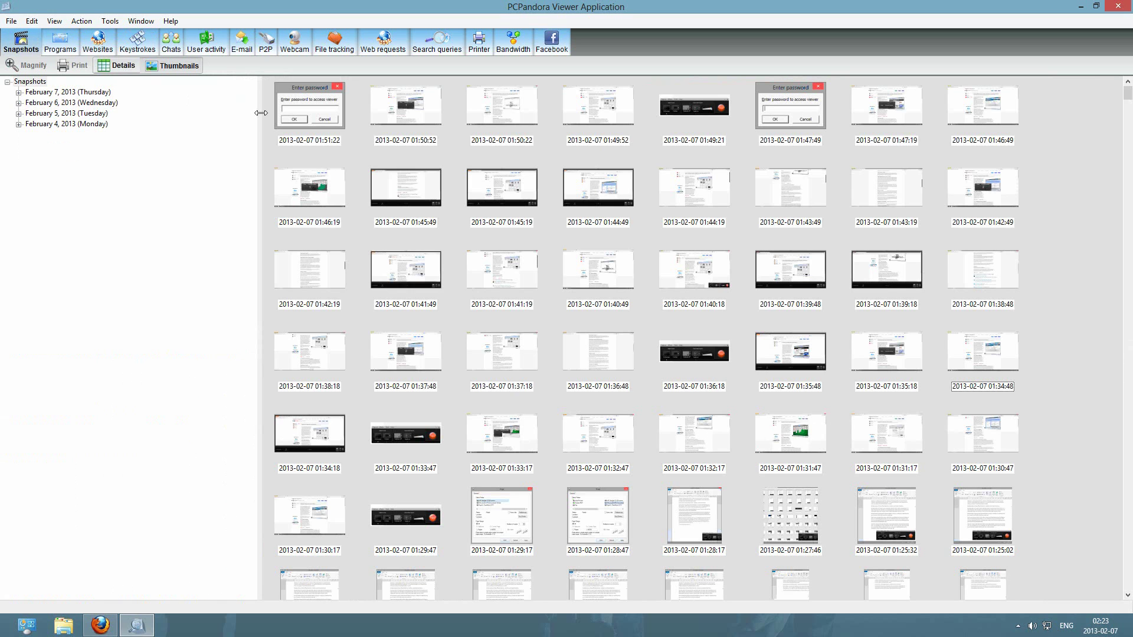